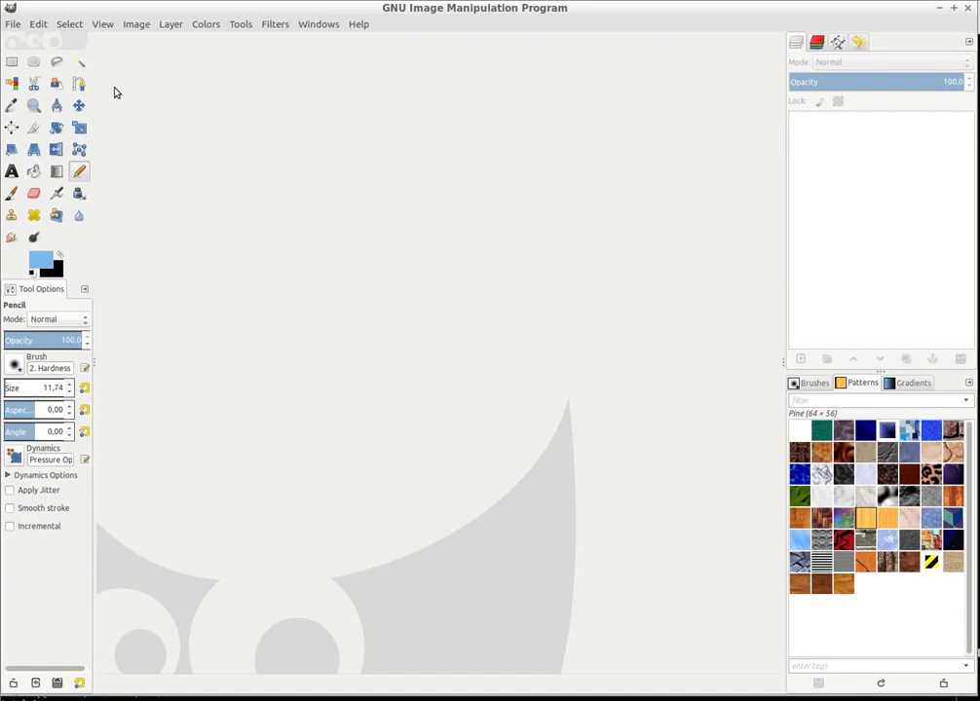
Open lineart_DavidRevoy.xcf from the foo folder in Downloads
{"action": "left_click", "coordinate": [12, 24]}
{"action": "left_click", "coordinate": [31, 56]}
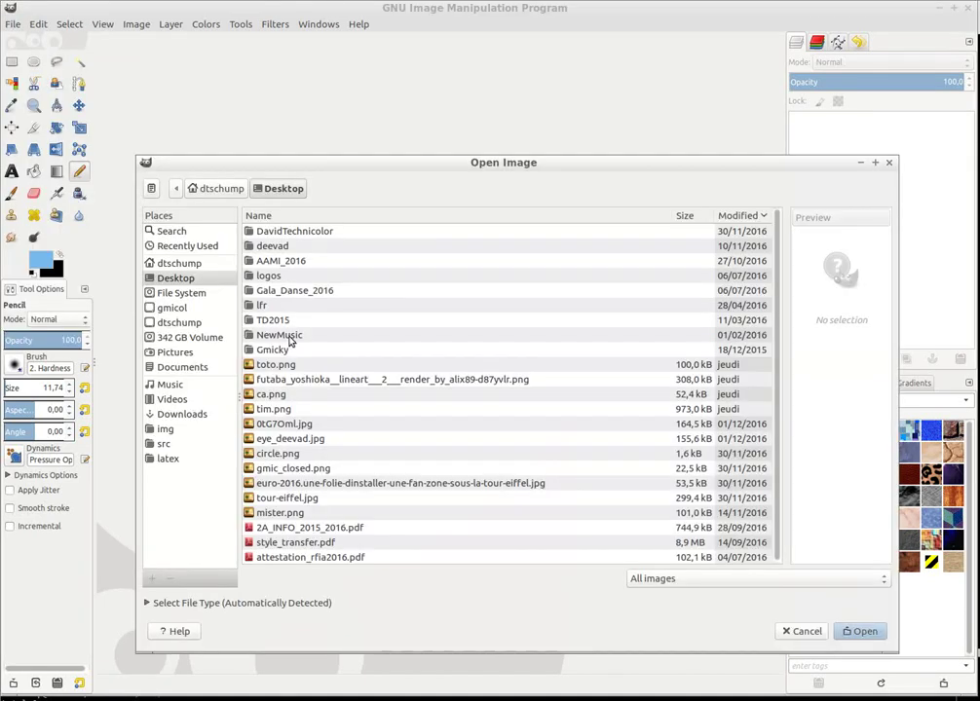
{"action": "left_click", "coordinate": [179, 414]}
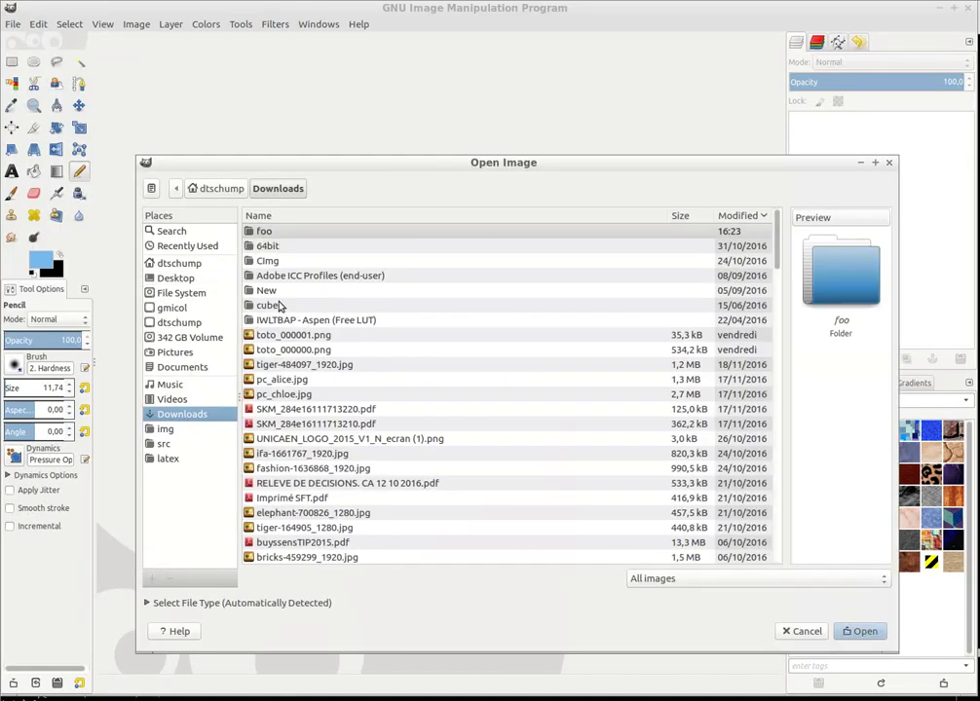
{"action": "double_click", "coordinate": [264, 234]}
{"action": "double_click", "coordinate": [279, 233]}
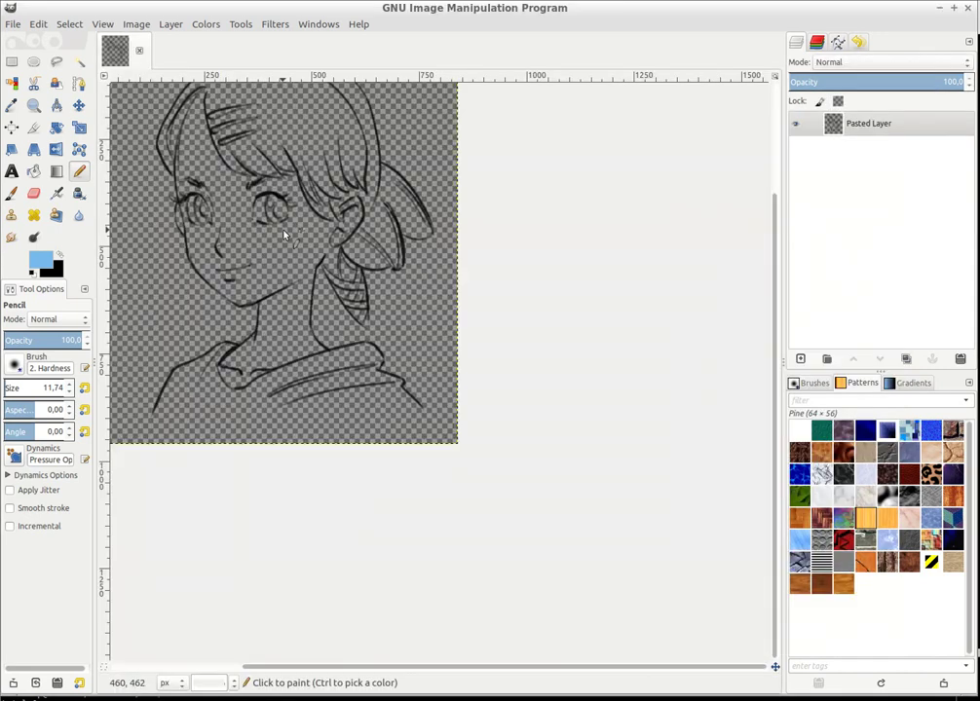
{"action": "scroll", "coordinate": [397, 292], "scroll_direction": "up", "scroll_amount": 1}
{"action": "scroll", "coordinate": [387, 284], "scroll_direction": "down", "scroll_amount": 1}
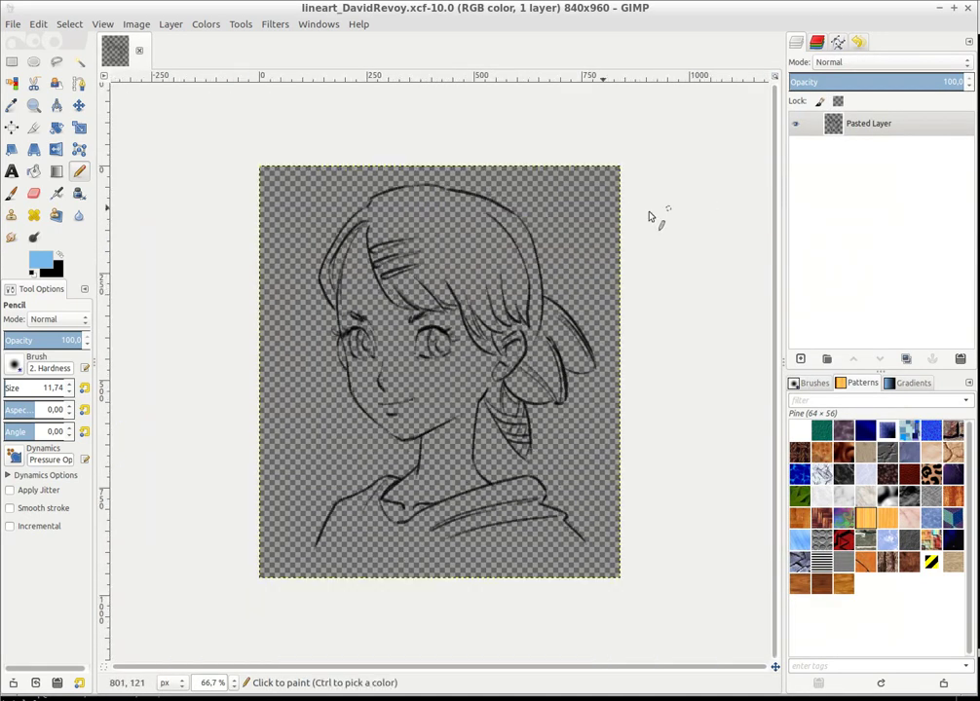
{"action": "left_click", "coordinate": [274, 23]}
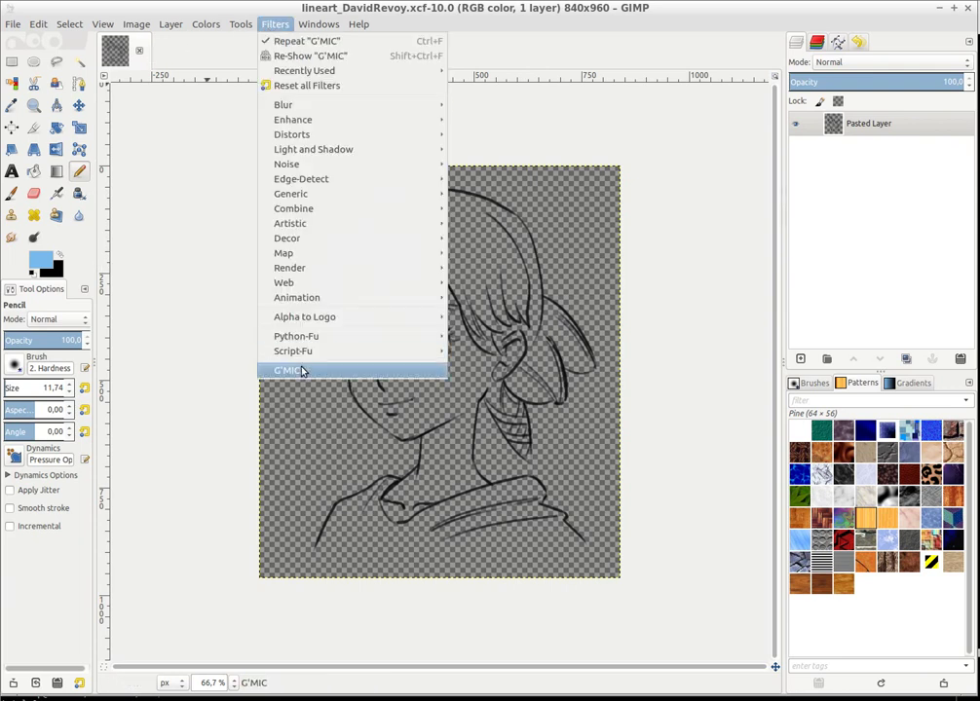
Select G'MIC's Colorize lineart [smart paint] filter under Black & white
{"action": "left_click", "coordinate": [356, 371]}
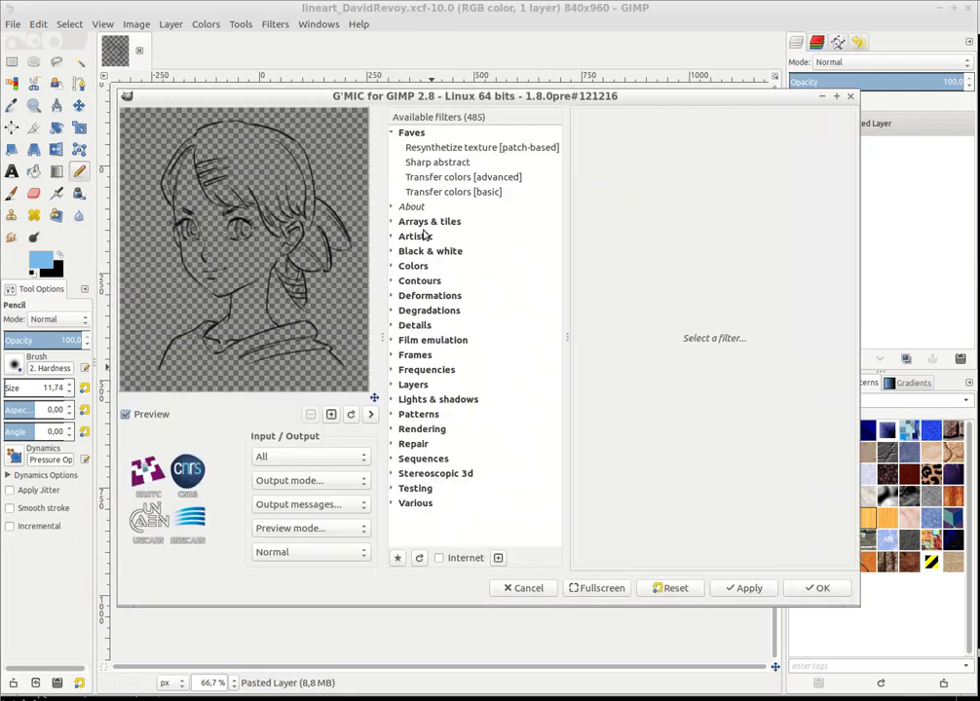
{"action": "left_click", "coordinate": [391, 252]}
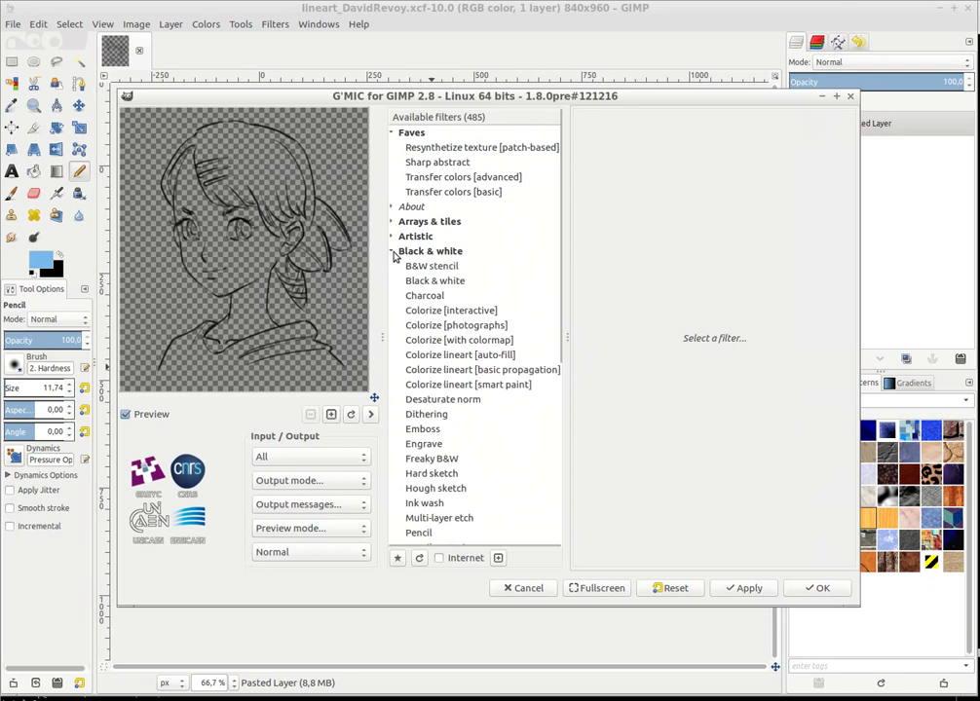
{"action": "scroll", "coordinate": [477, 270], "scroll_direction": "down", "scroll_amount": 3}
{"action": "left_click", "coordinate": [471, 240]}
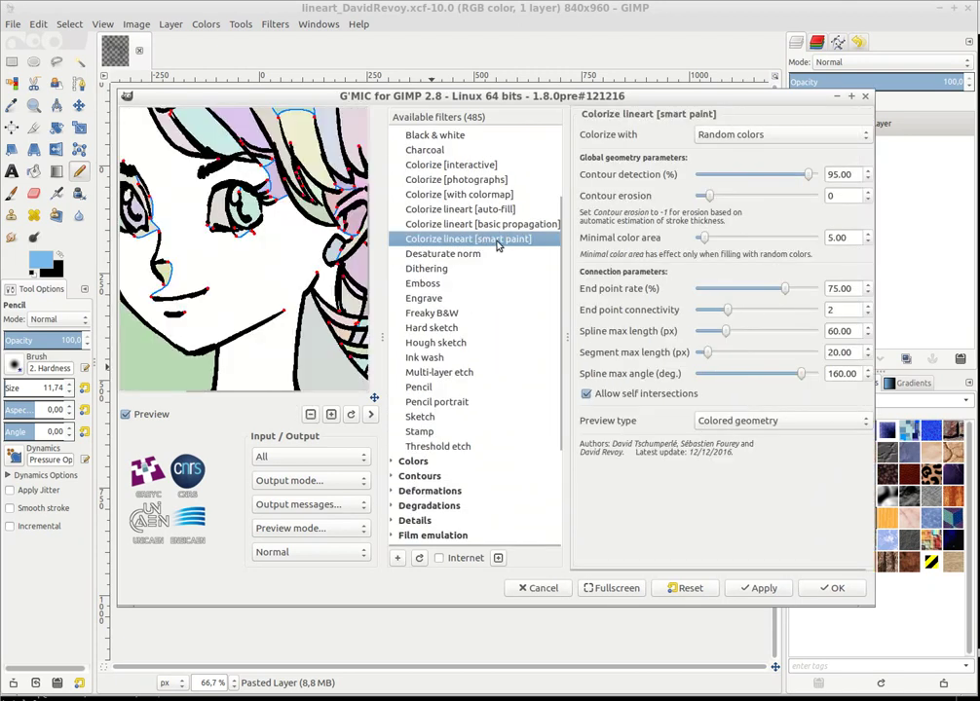
{"action": "left_click_drag", "start_coordinate": [204, 211], "coordinate": [248, 276]}
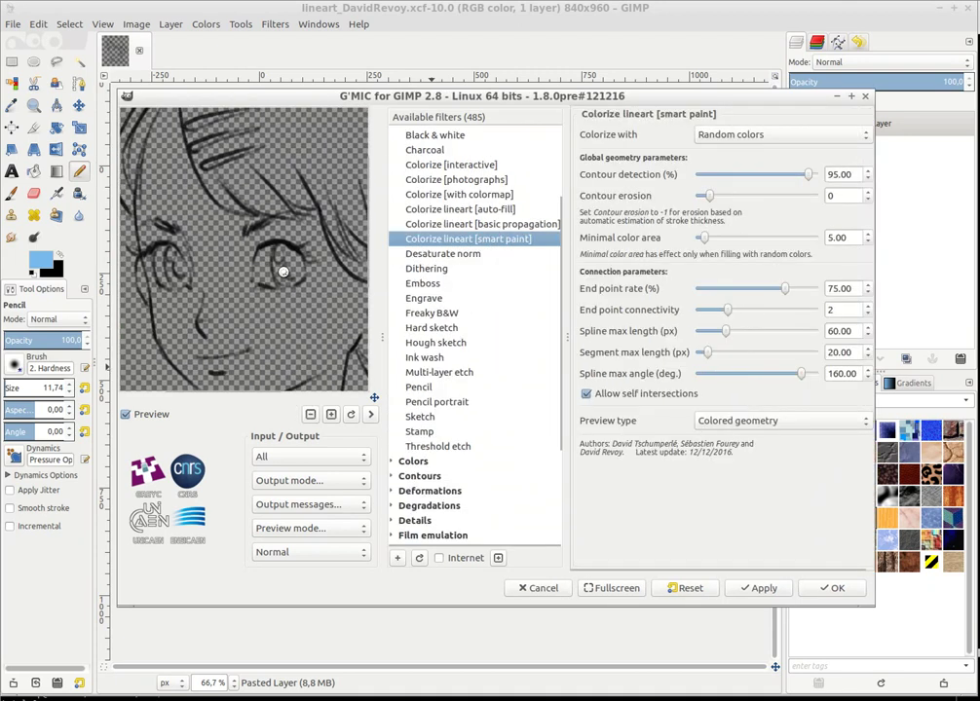
Compare the colored regions, colored lineart and geometry previews, then apply the filter
{"action": "left_click", "coordinate": [774, 432]}
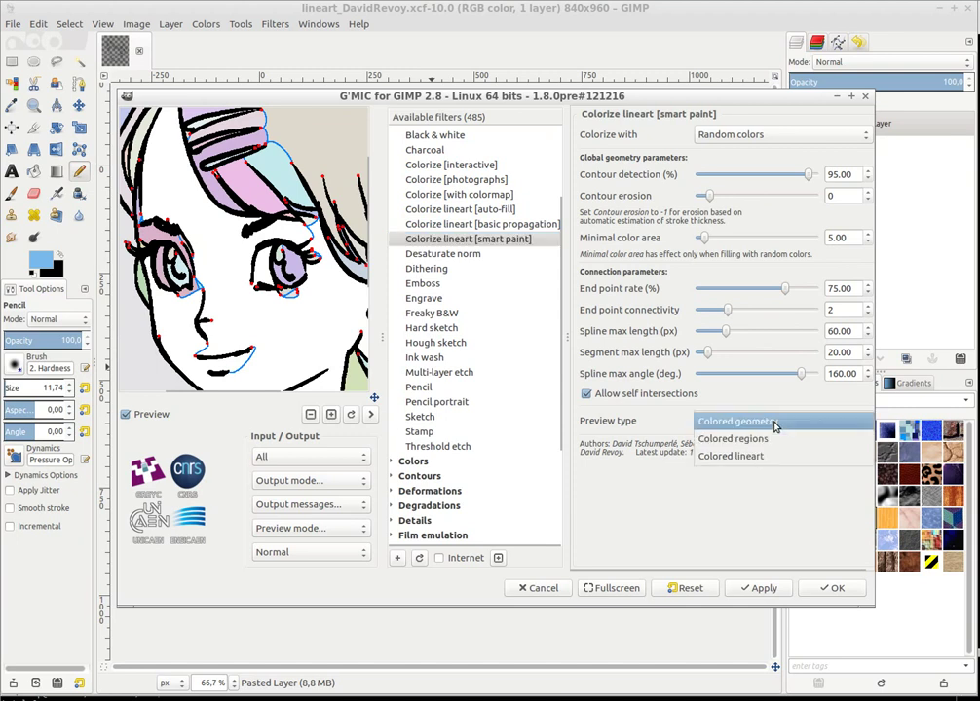
{"action": "left_click", "coordinate": [774, 439]}
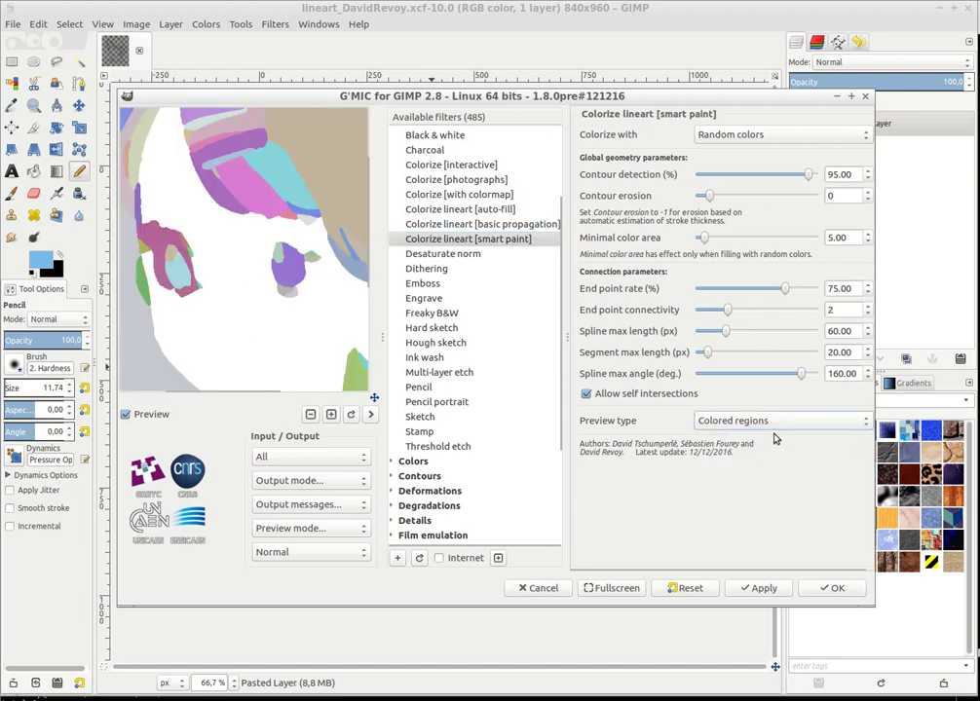
{"action": "left_click", "coordinate": [777, 424]}
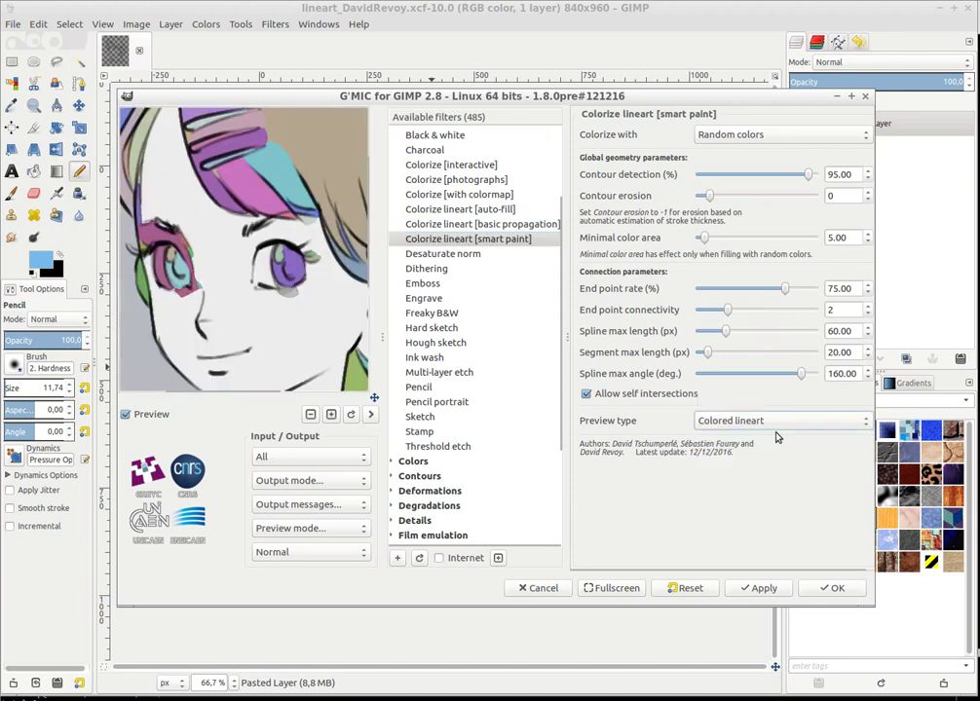
{"action": "left_click_drag", "start_coordinate": [267, 314], "coordinate": [287, 271]}
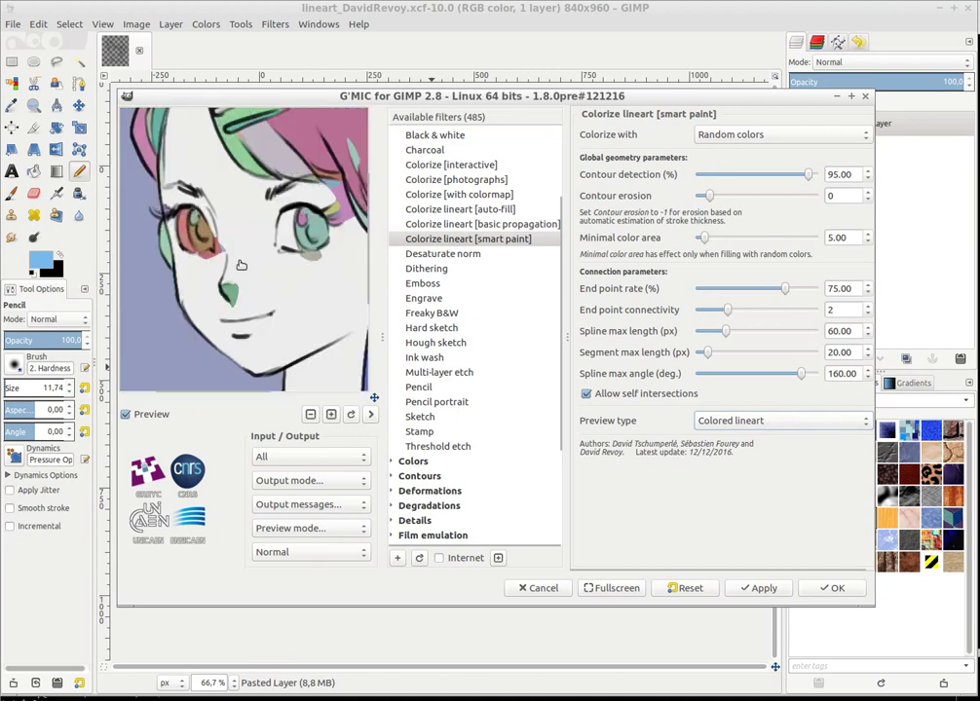
{"action": "left_click", "coordinate": [765, 425]}
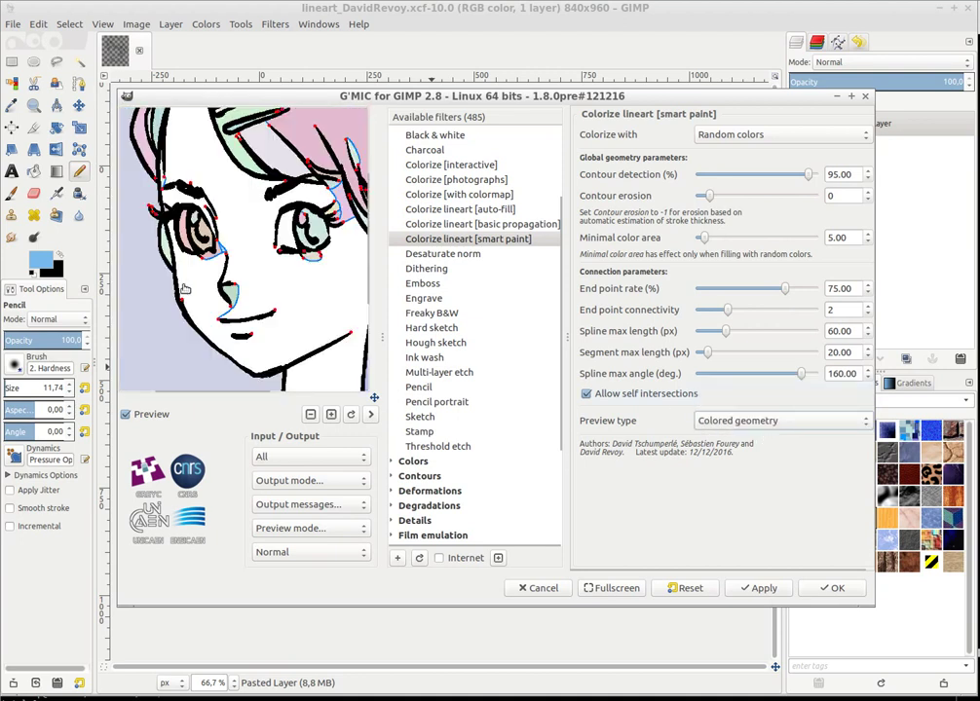
{"action": "left_click_drag", "start_coordinate": [192, 341], "coordinate": [279, 326]}
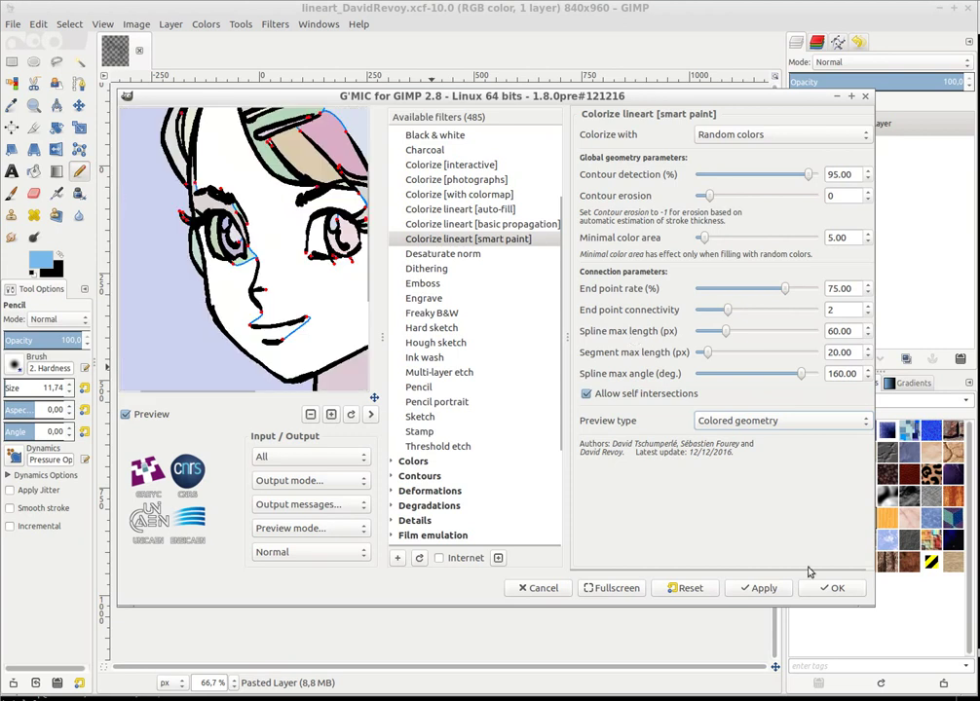
{"action": "left_click", "coordinate": [830, 589]}
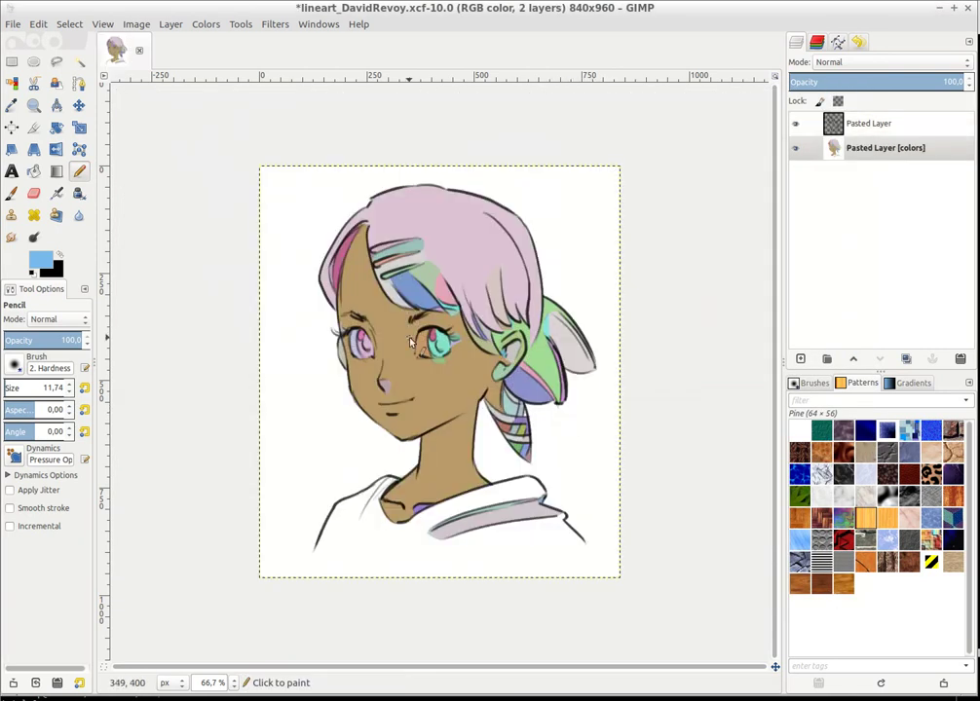
Inspect the line-art and colours layers separately, then undo the colorization
{"action": "key", "text": "1"}
{"action": "left_click", "coordinate": [796, 126]}
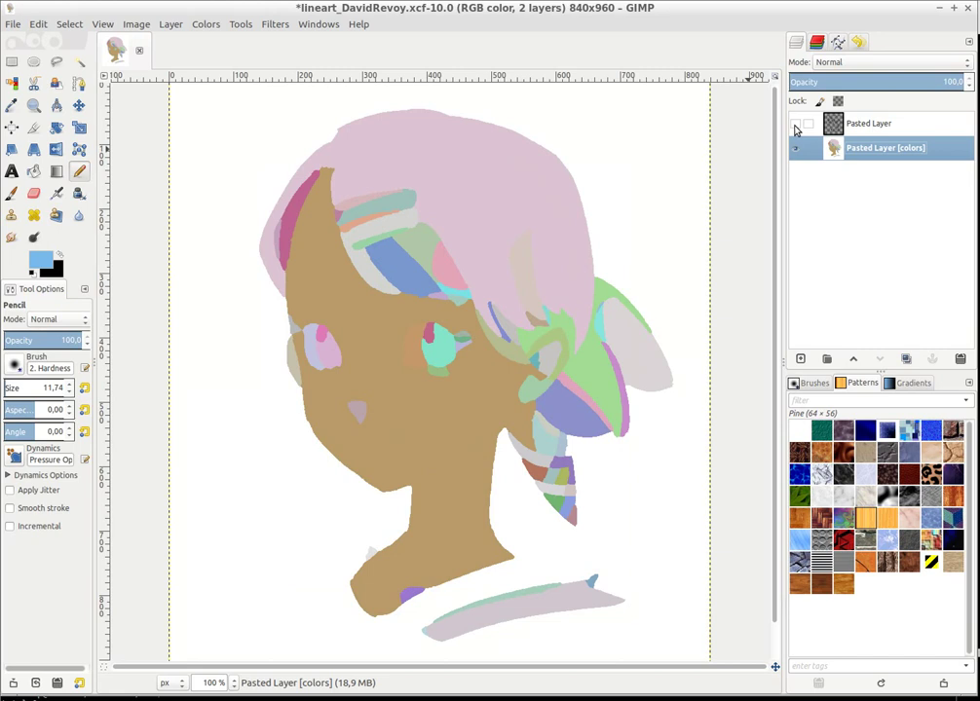
{"action": "left_click", "coordinate": [795, 125]}
{"action": "left_click", "coordinate": [795, 149]}
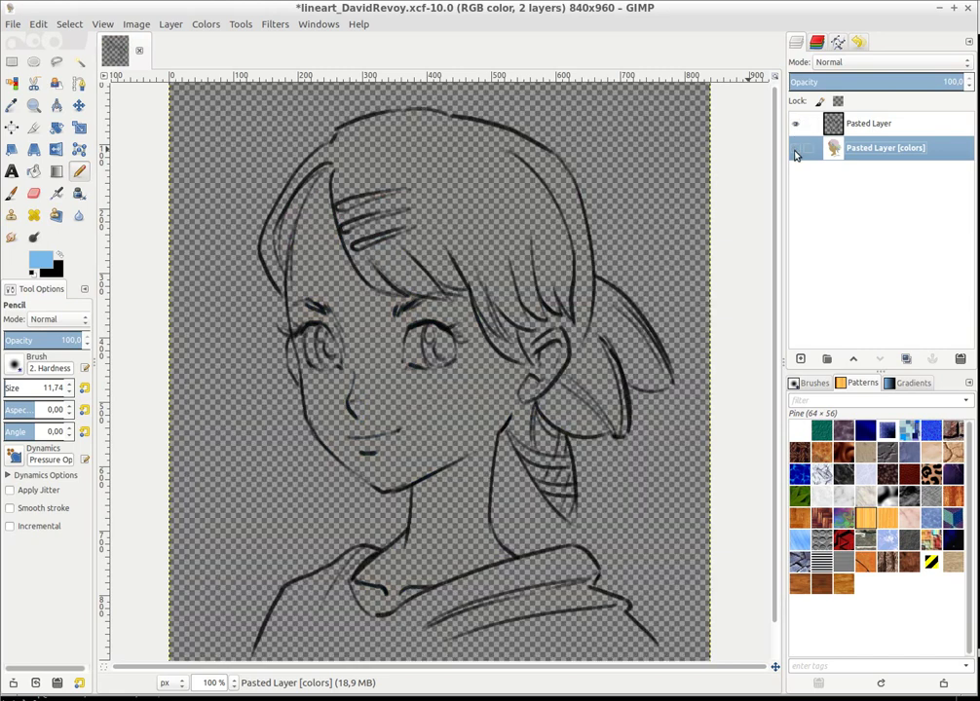
{"action": "left_click", "coordinate": [796, 149]}
{"action": "key", "text": "minus"}
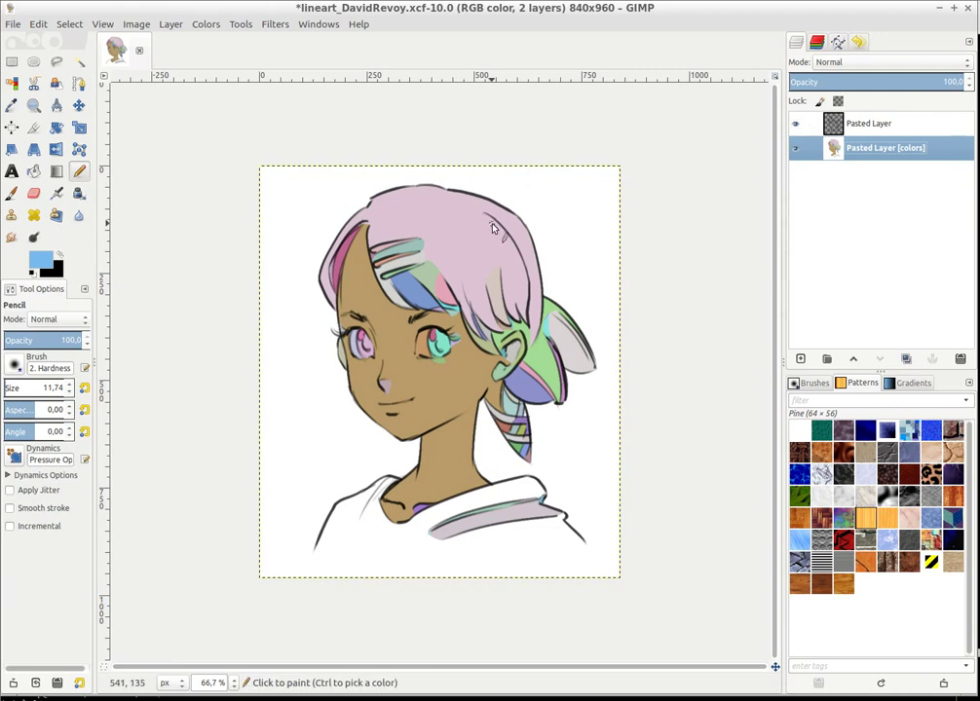
{"action": "key", "text": "ctrl+z"}
{"action": "key", "text": "alt+r"}
Apply smart paint with spline max length 186.97, end point connectivity 4, end point rate 93.26
{"action": "key", "text": "Up"}
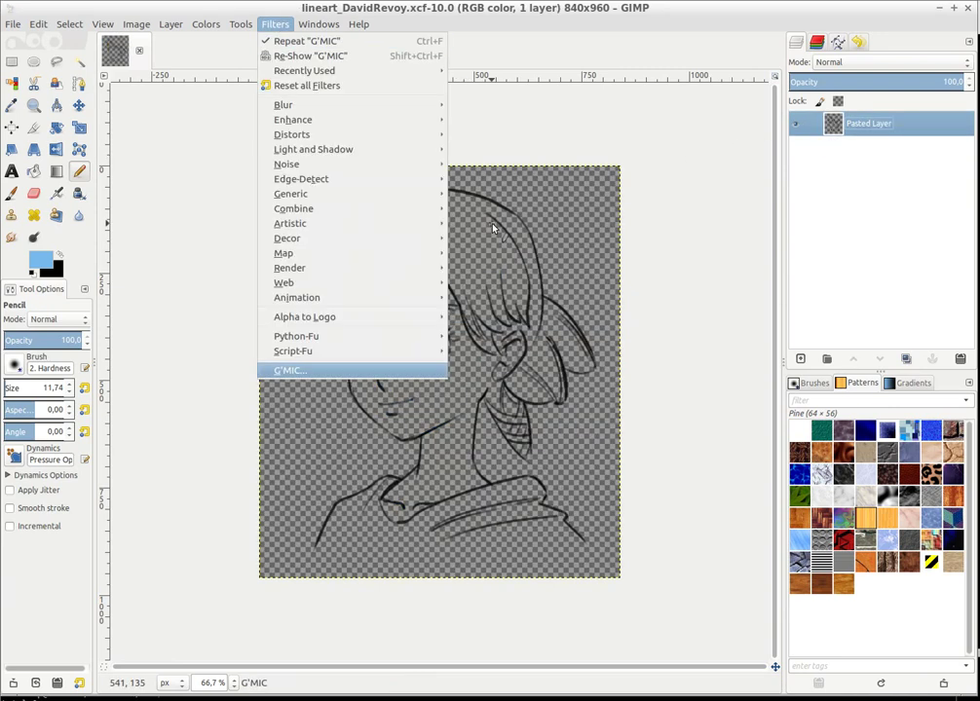
{"action": "key", "text": "Return"}
{"action": "left_click_drag", "start_coordinate": [279, 228], "coordinate": [262, 204]}
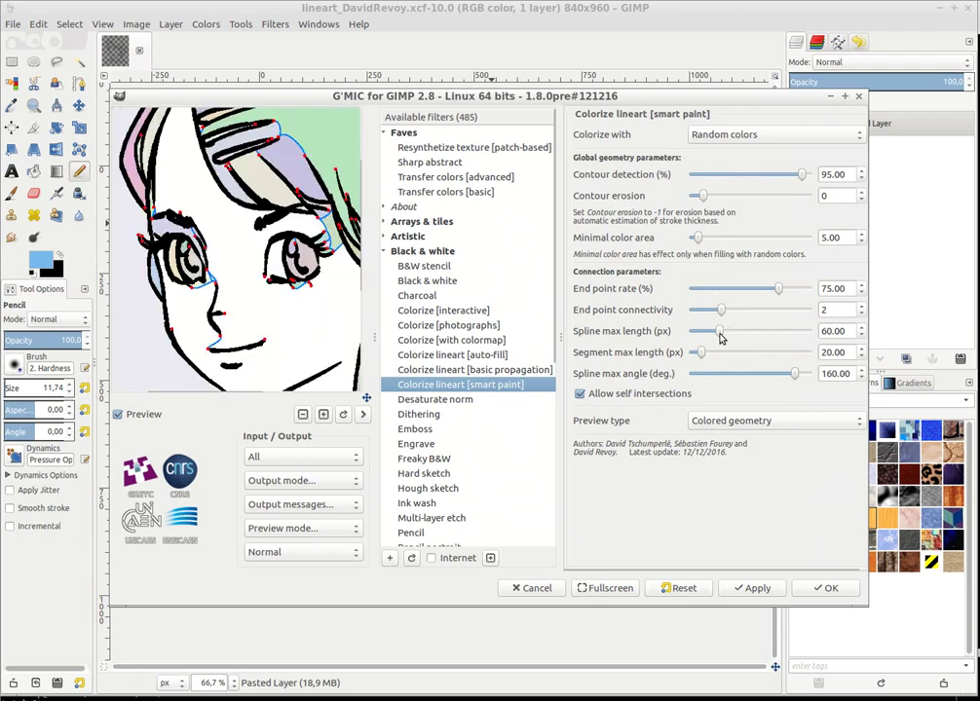
{"action": "left_click_drag", "start_coordinate": [720, 337], "coordinate": [764, 339]}
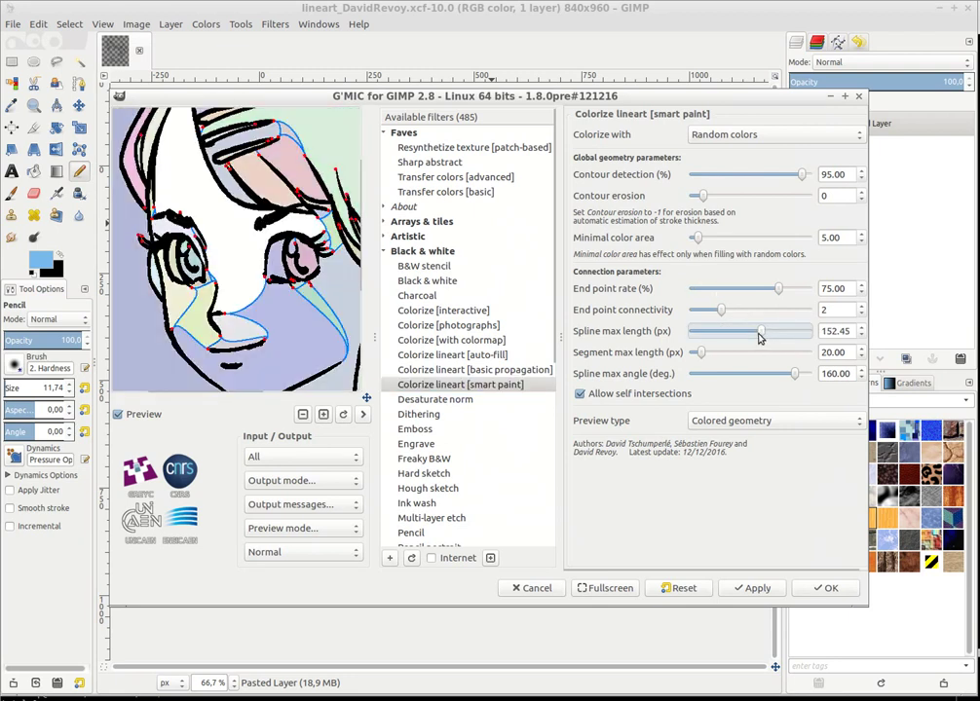
{"action": "left_click_drag", "start_coordinate": [764, 334], "coordinate": [778, 336]}
{"action": "left_click_drag", "start_coordinate": [722, 310], "coordinate": [751, 312]}
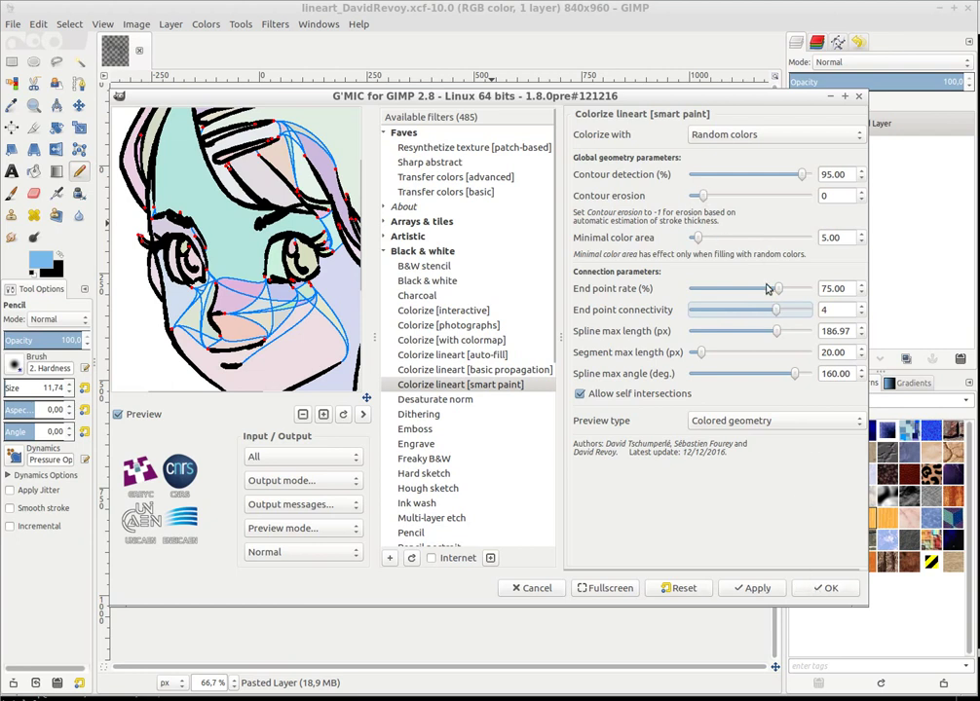
{"action": "left_click_drag", "start_coordinate": [784, 295], "coordinate": [805, 296]}
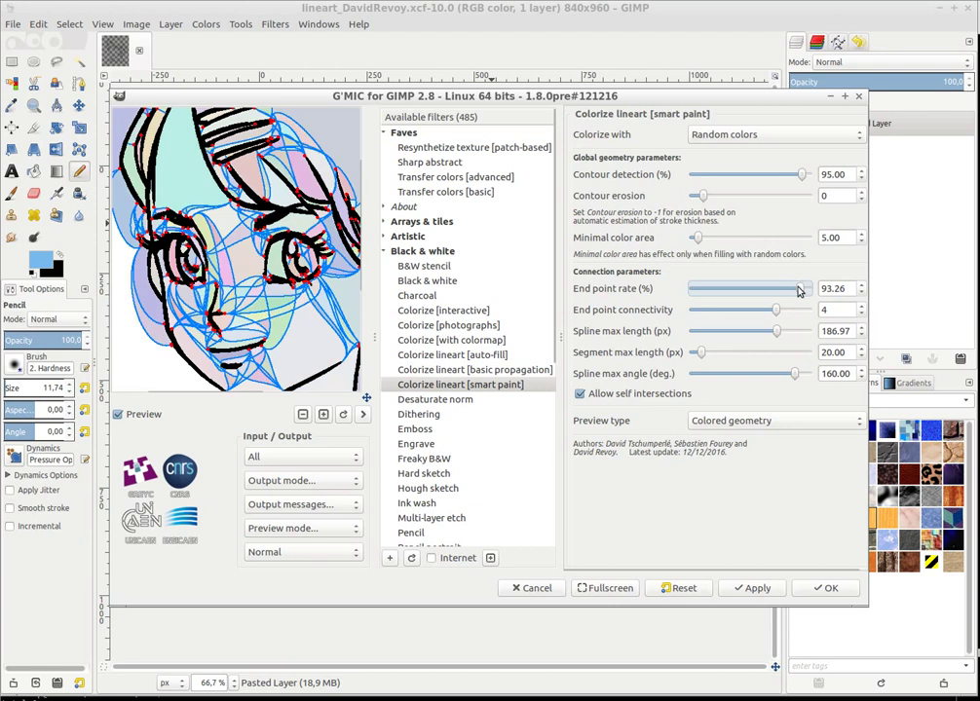
{"action": "left_click", "coordinate": [834, 590]}
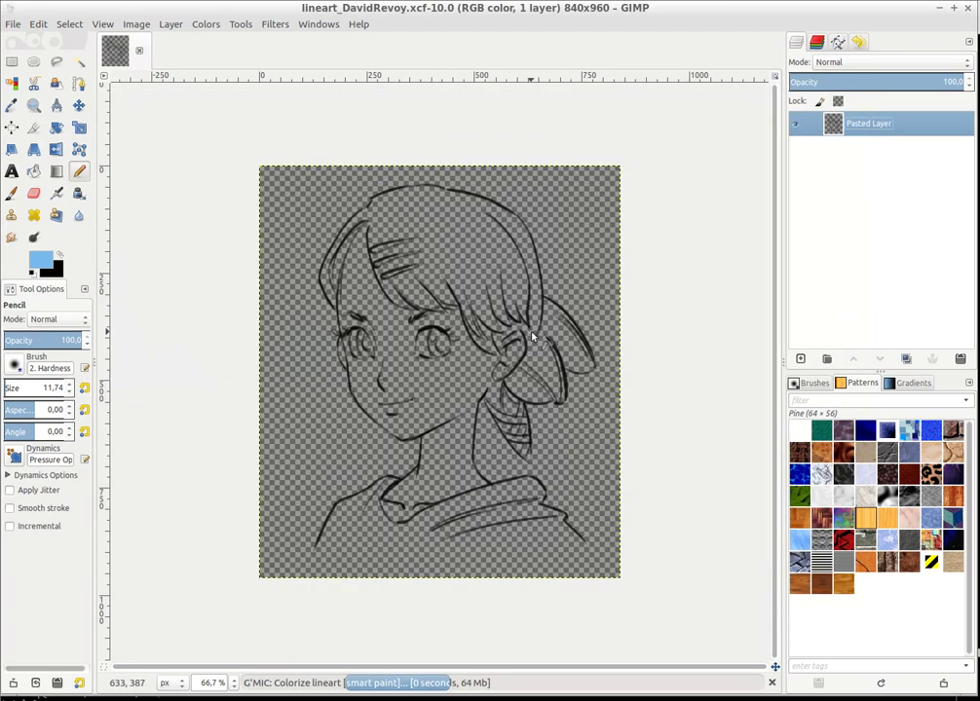
Toggle the line-art layer to inspect the new colours, then undo the colour fill
{"action": "scroll", "coordinate": [409, 304], "scroll_direction": "up", "scroll_amount": 1}
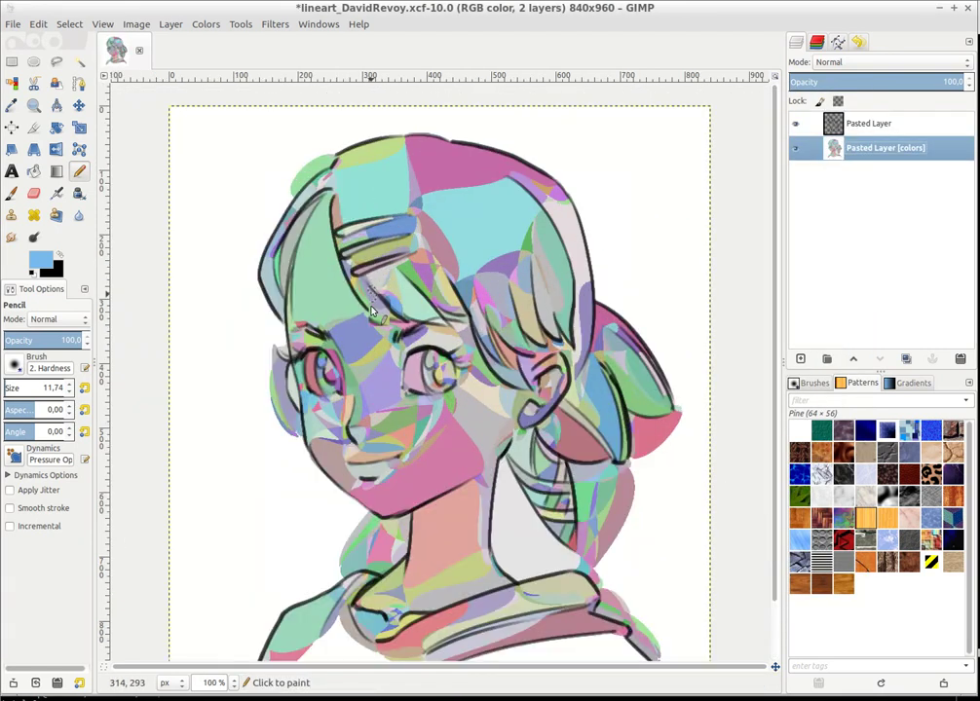
{"action": "scroll", "coordinate": [376, 307], "scroll_direction": "up", "scroll_amount": 1}
{"action": "scroll", "coordinate": [378, 332], "scroll_direction": "down", "scroll_amount": 1}
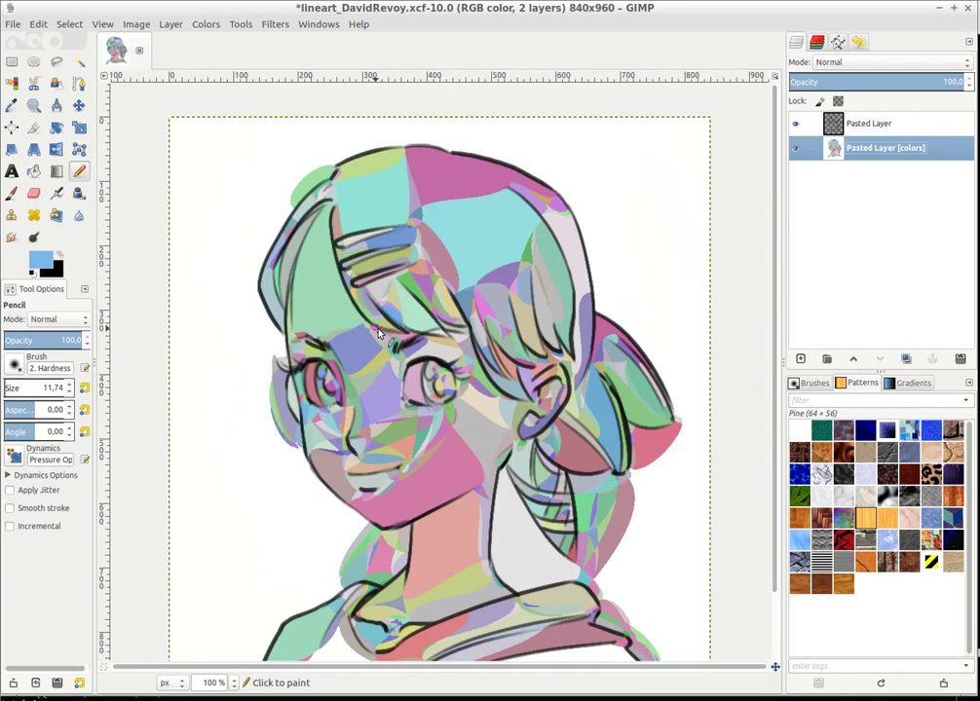
{"action": "left_click", "coordinate": [795, 125]}
{"action": "left_click", "coordinate": [796, 125]}
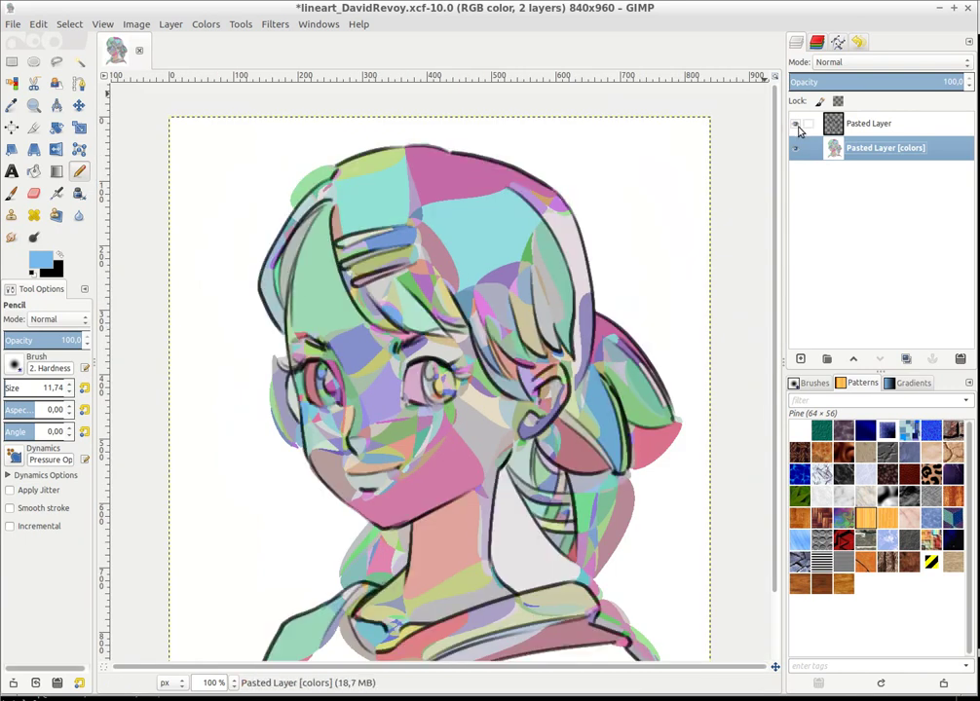
{"action": "scroll", "coordinate": [476, 350], "scroll_direction": "down", "scroll_amount": 1}
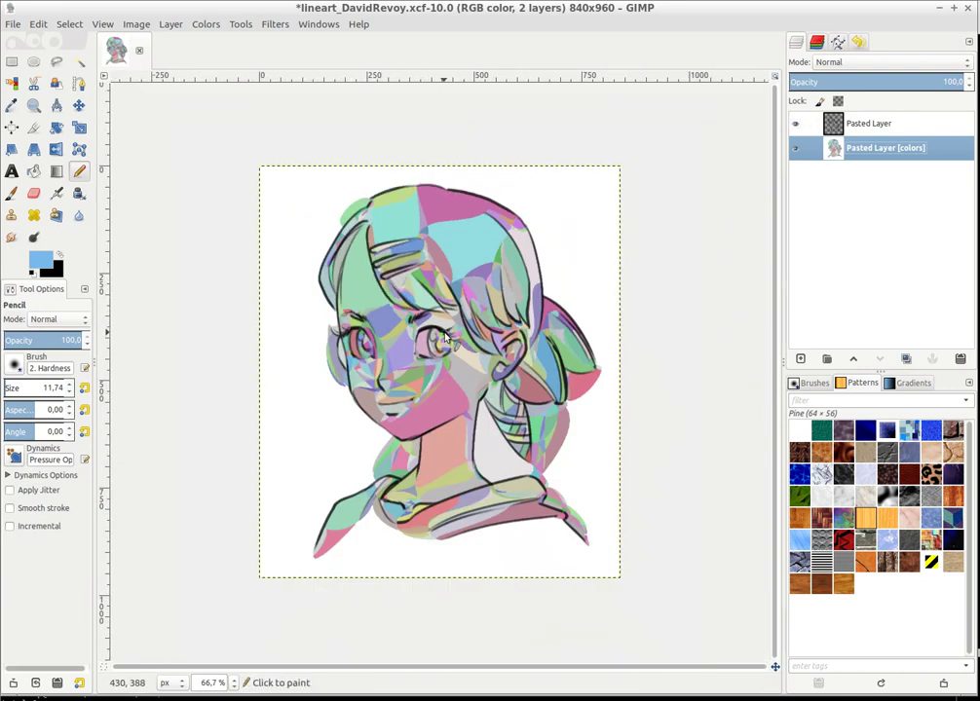
{"action": "key", "text": "ctrl+z"}
{"action": "key", "text": "alt+r"}
Reset G'MIC, choose 'Color spots on transparent top layer', cancel, and start a new layer
{"action": "key", "text": "Down"}
{"action": "key", "text": "Return"}
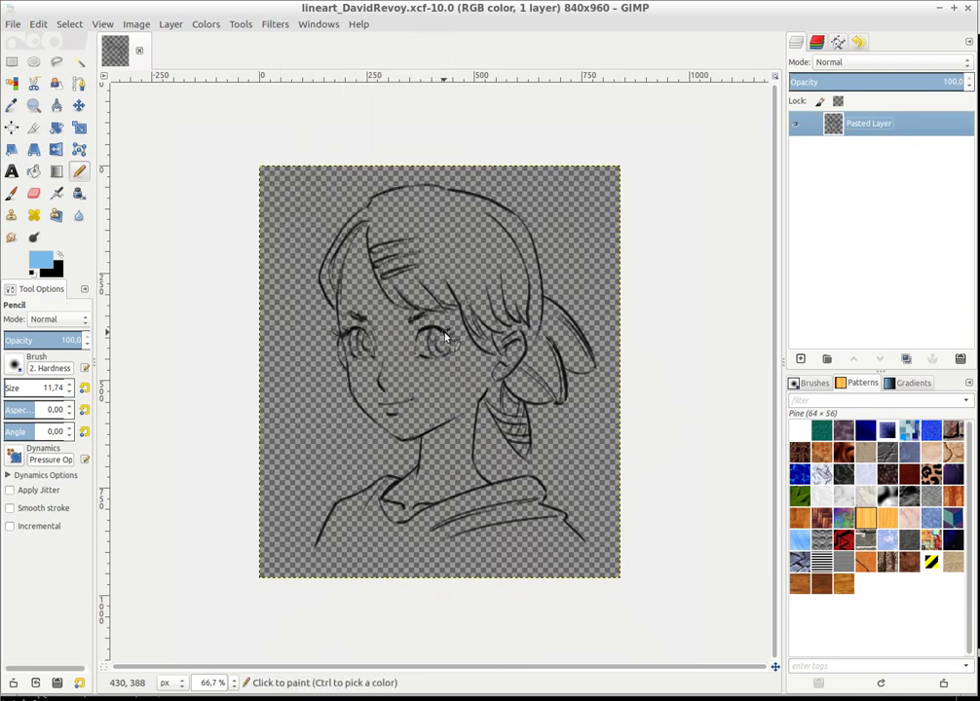
{"action": "left_click", "coordinate": [679, 588]}
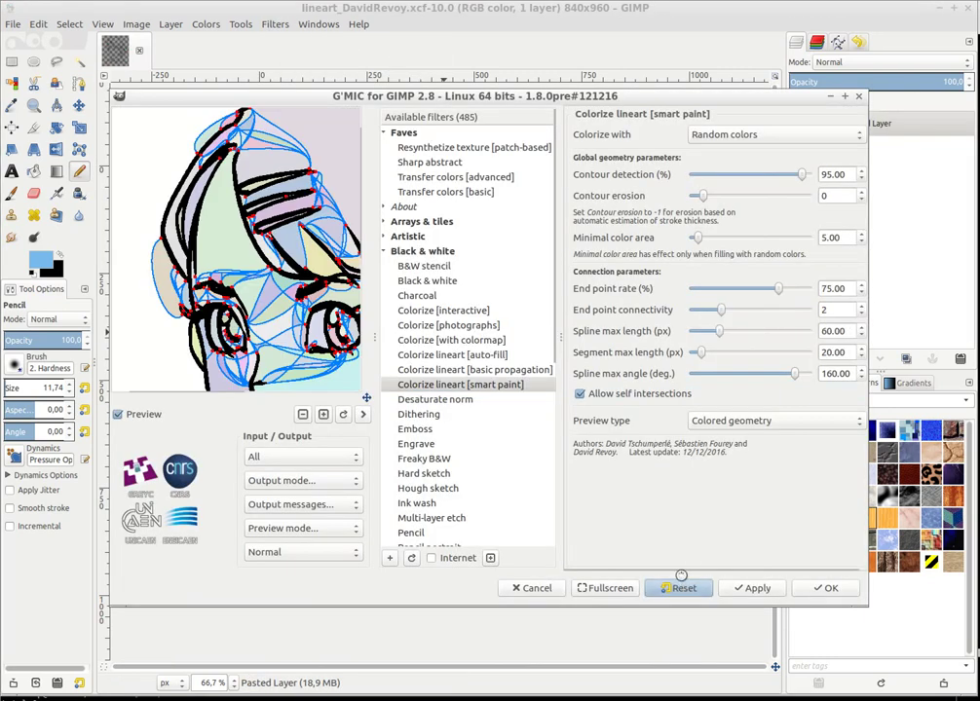
{"action": "left_click", "coordinate": [737, 136]}
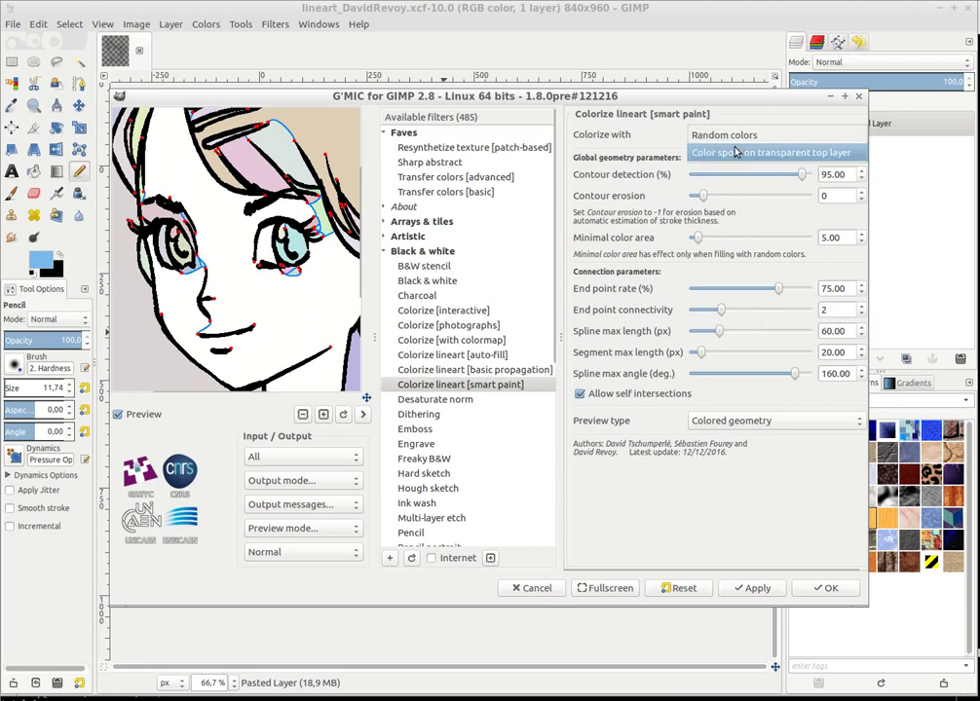
{"action": "left_click", "coordinate": [783, 153]}
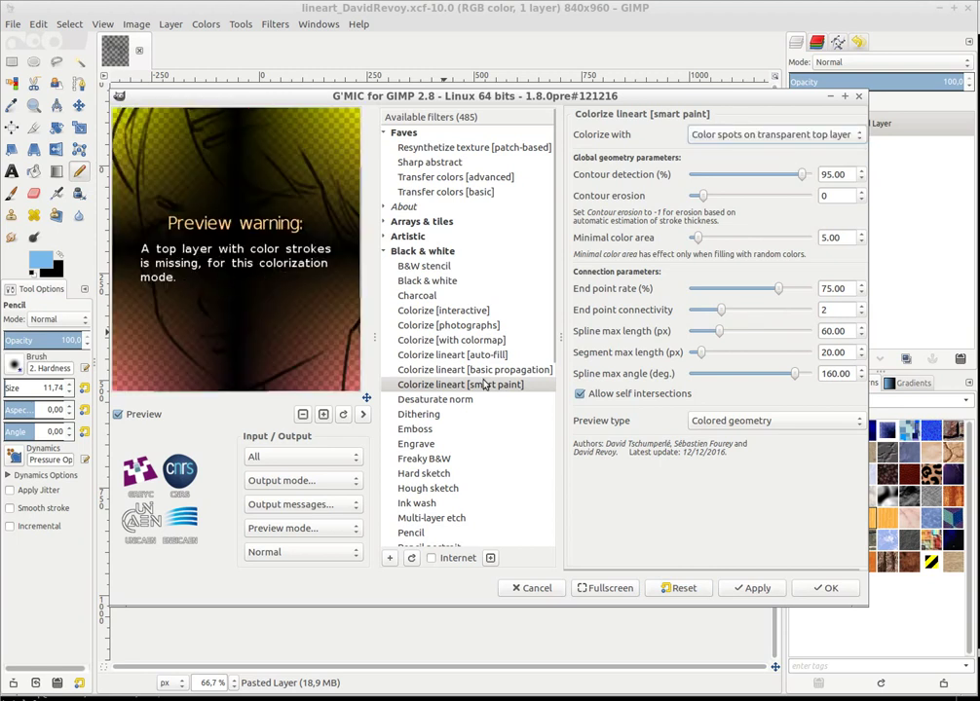
{"action": "left_click", "coordinate": [530, 588]}
{"action": "key", "text": "shift+ctrl+n"}
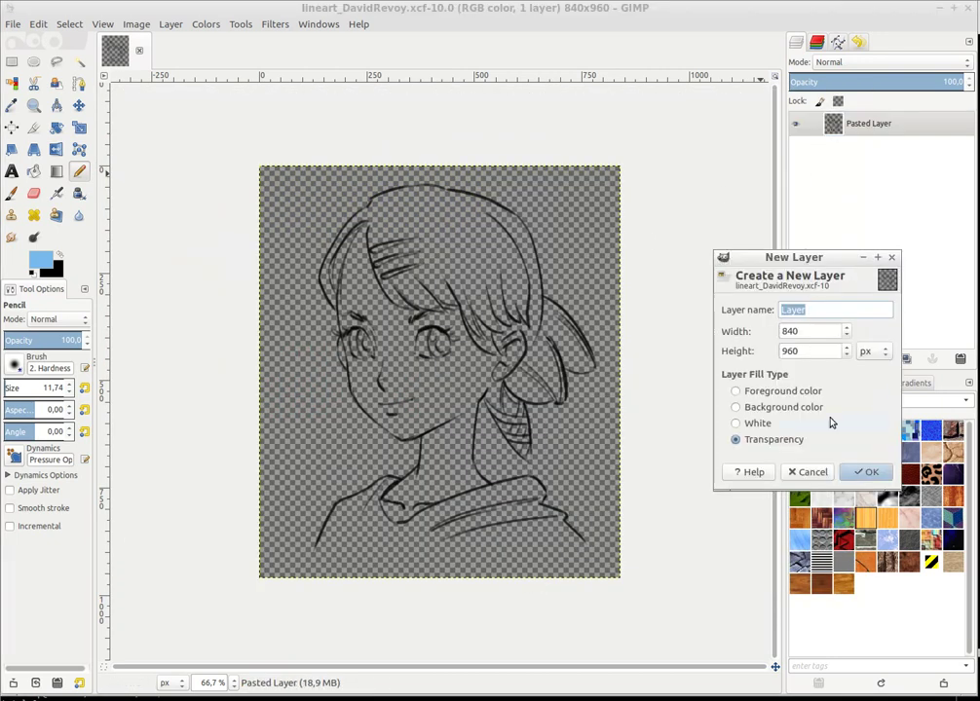
Create the transparent 840×960 layer and rename it 'Color spots'
{"action": "left_click", "coordinate": [862, 473]}
{"action": "double_click", "coordinate": [874, 123]}
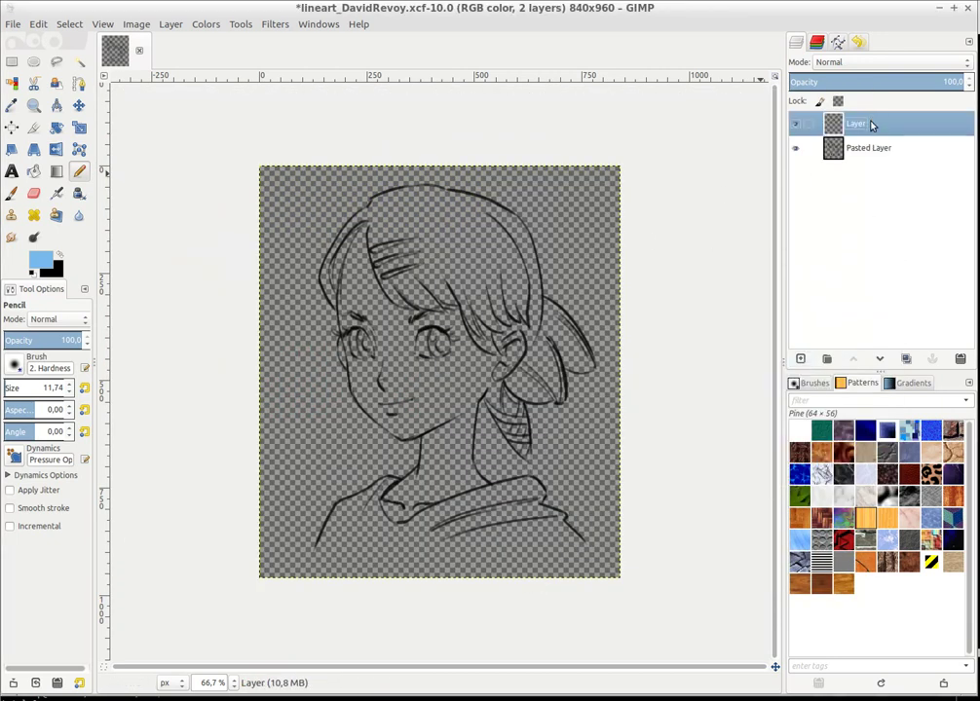
{"action": "double_click", "coordinate": [863, 124]}
{"action": "type", "text": "Color"}
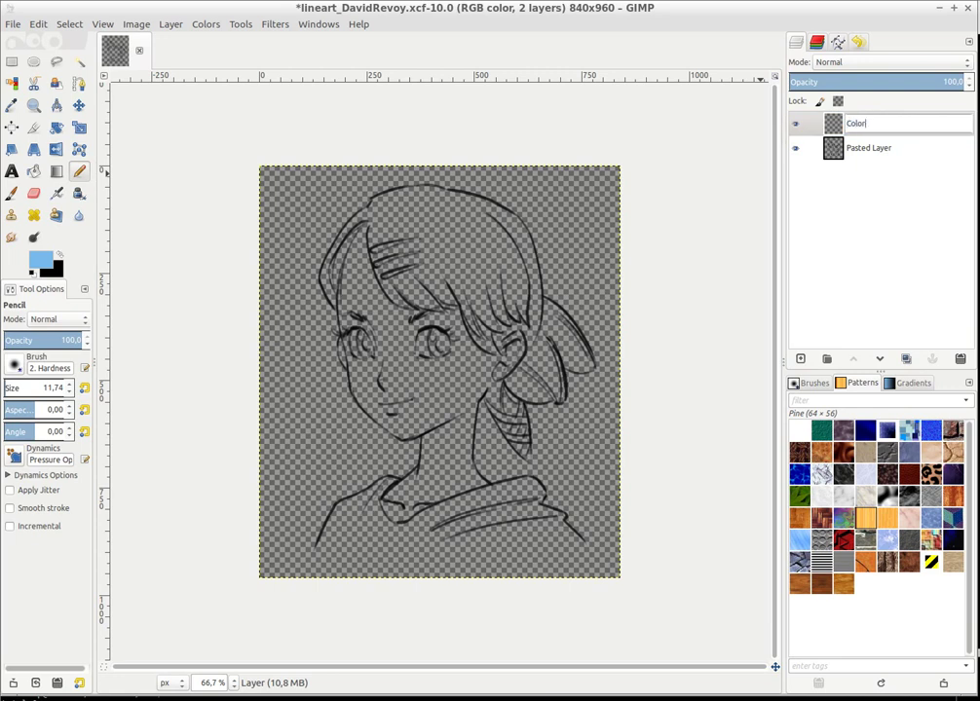
{"action": "type", "text": " spot"}
{"action": "key", "text": "Return"}
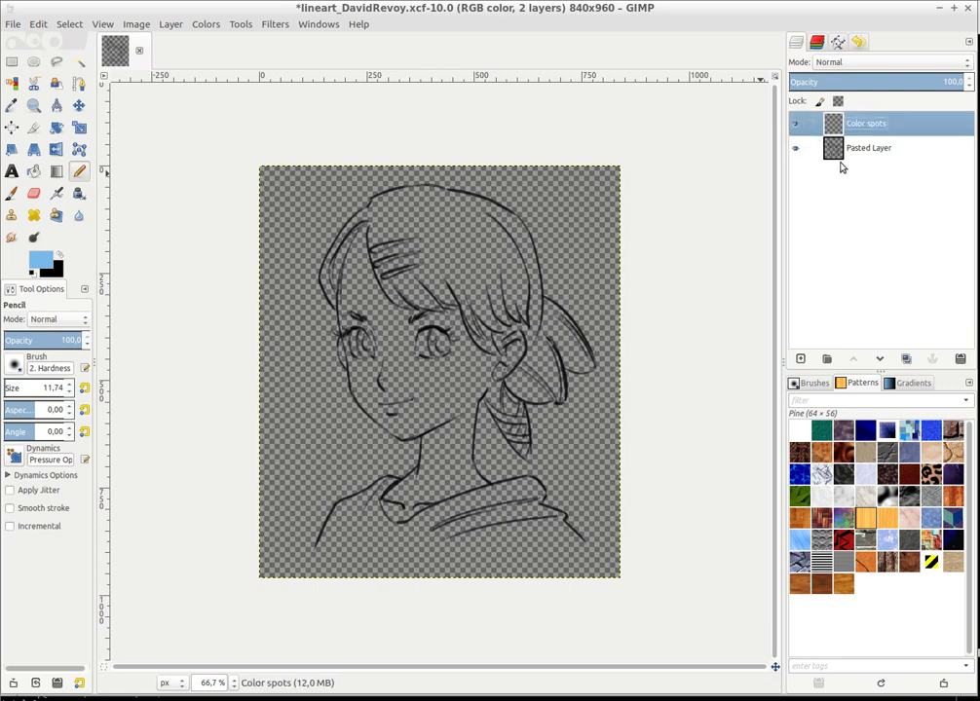
Paint white spots across the background with the Paintbrush
{"action": "left_click", "coordinate": [33, 273]}
{"action": "left_click", "coordinate": [59, 254]}
{"action": "left_click", "coordinate": [12, 193]}
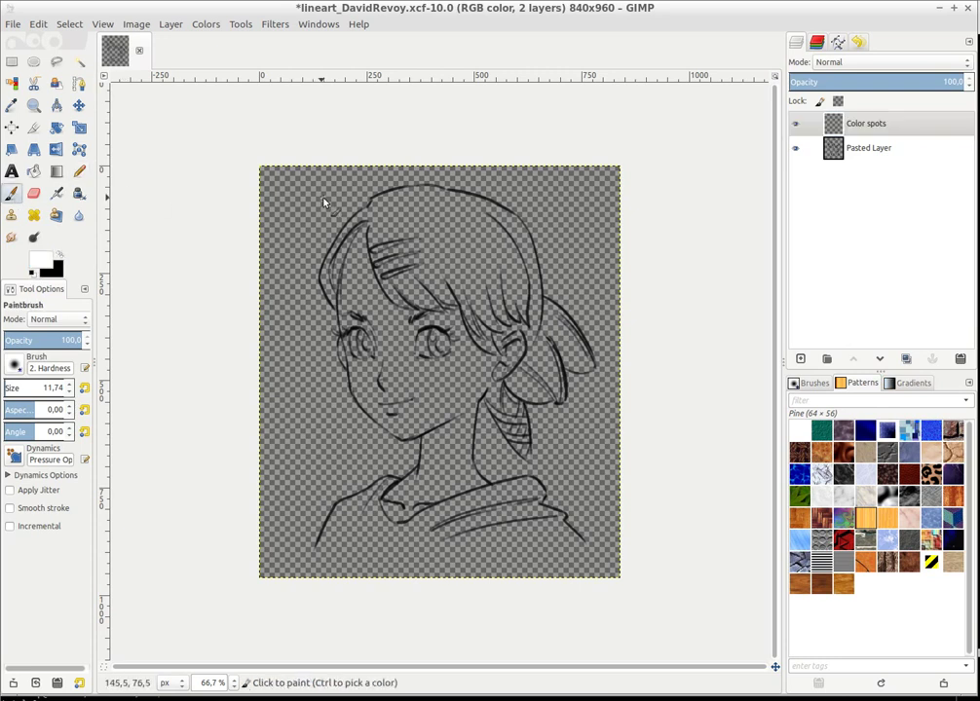
{"action": "left_click_drag", "start_coordinate": [314, 202], "coordinate": [286, 259]}
{"action": "left_click_drag", "start_coordinate": [541, 194], "coordinate": [554, 228]}
{"action": "left_click_drag", "start_coordinate": [580, 421], "coordinate": [580, 440]}
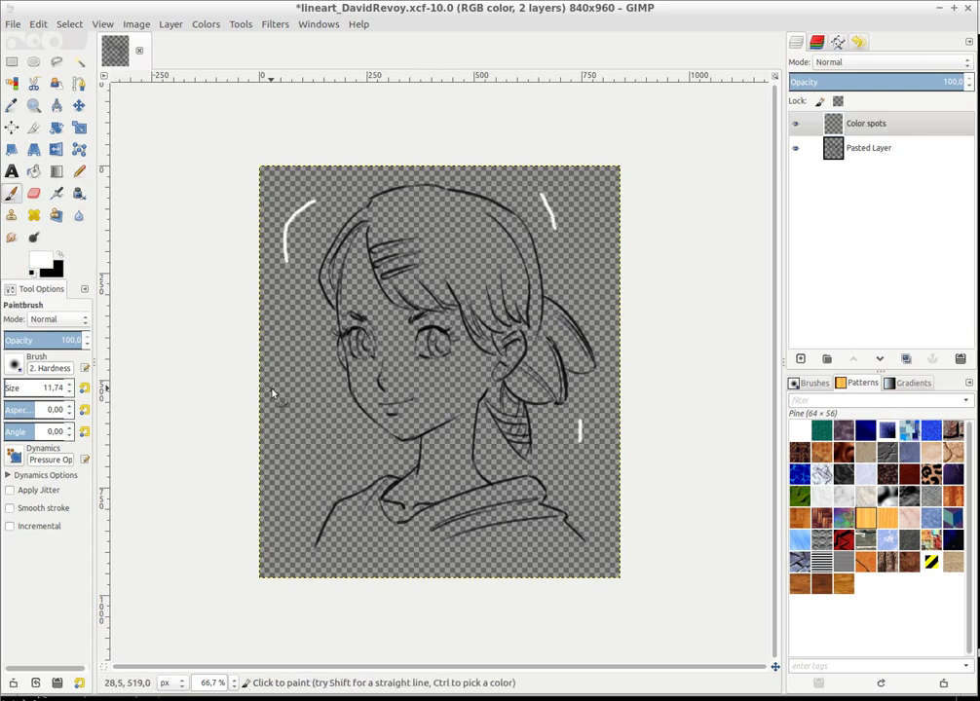
Pick green, then light beige, and paint beige skin strokes between the eyes and on the neck
{"action": "left_click", "coordinate": [39, 261]}
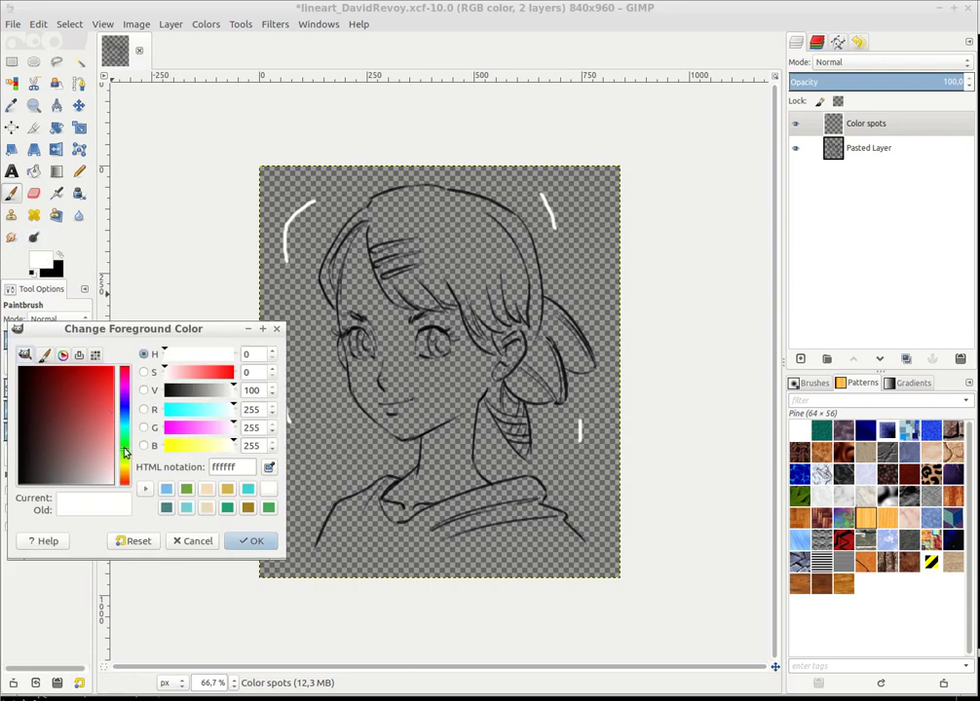
{"action": "left_click", "coordinate": [125, 452]}
{"action": "left_click", "coordinate": [97, 426]}
{"action": "left_click", "coordinate": [253, 540]}
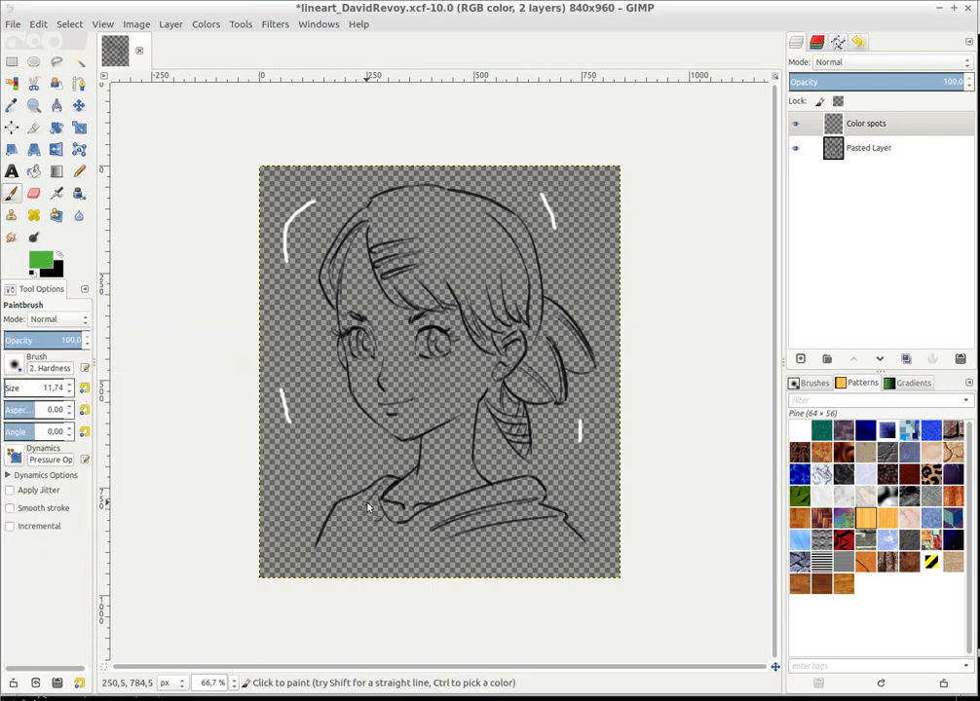
{"action": "left_click", "coordinate": [41, 261]}
{"action": "left_click", "coordinate": [123, 470]}
{"action": "left_click_drag", "start_coordinate": [94, 440], "coordinate": [111, 461]}
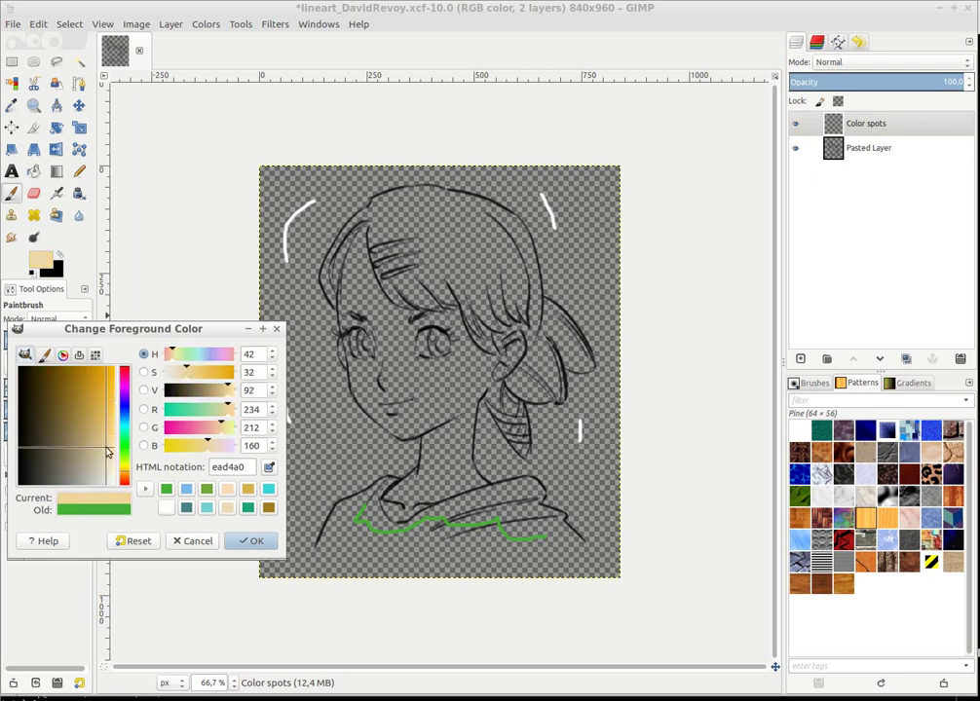
{"action": "left_click", "coordinate": [238, 545]}
{"action": "left_click_drag", "start_coordinate": [380, 315], "coordinate": [393, 355]}
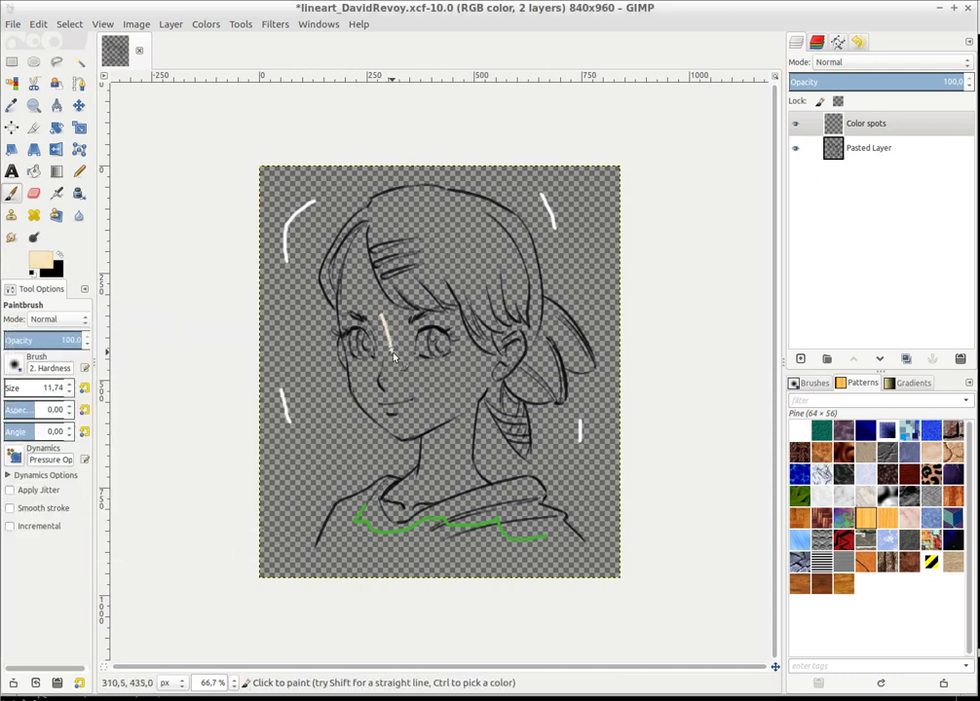
{"action": "left_click_drag", "start_coordinate": [447, 450], "coordinate": [446, 470]}
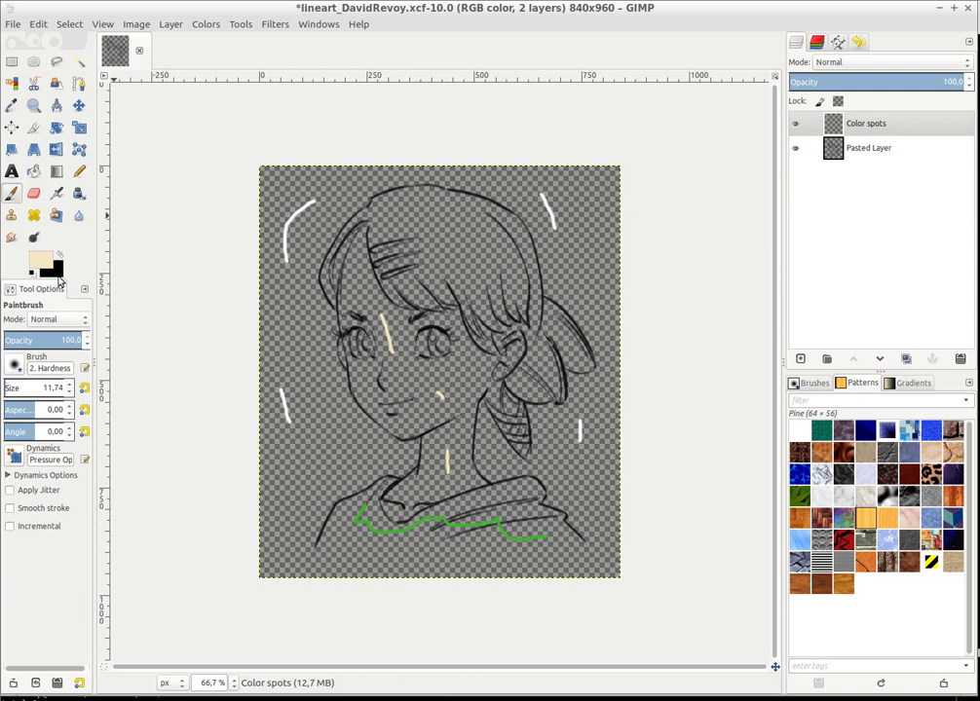
Paint orange-brown strokes on the top hair, side hair and strand below the ear
{"action": "left_click", "coordinate": [41, 265]}
{"action": "left_click", "coordinate": [125, 474]}
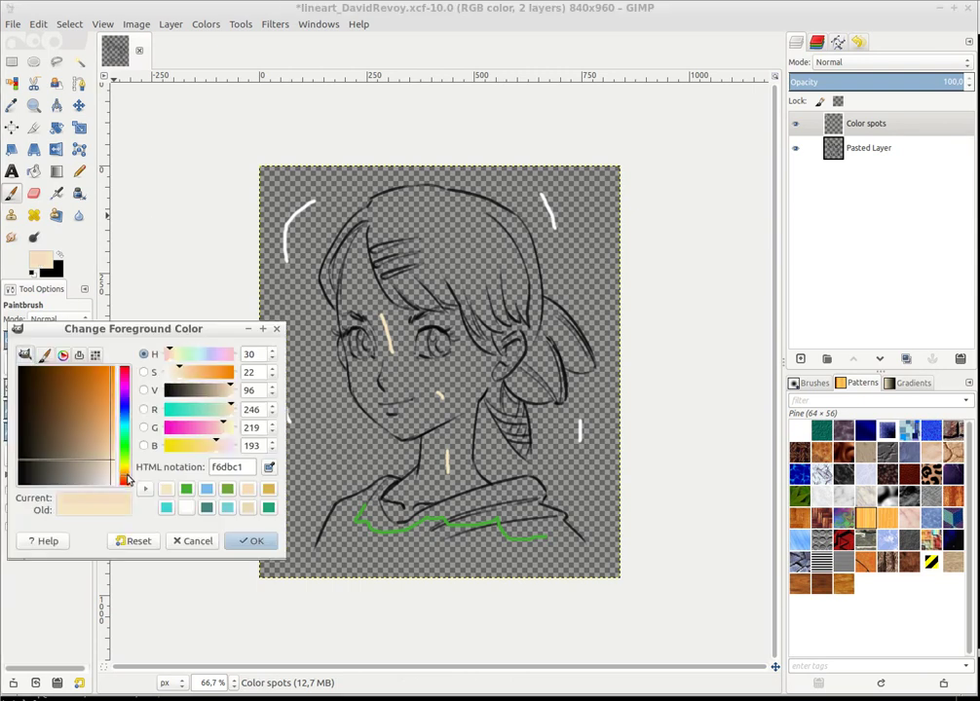
{"action": "left_click", "coordinate": [98, 407]}
{"action": "left_click", "coordinate": [252, 540]}
{"action": "left_click_drag", "start_coordinate": [433, 229], "coordinate": [476, 266]}
{"action": "left_click_drag", "start_coordinate": [539, 354], "coordinate": [539, 367]}
{"action": "left_click_drag", "start_coordinate": [513, 416], "coordinate": [522, 434]}
Apply G'MIC Colorize lineart [smart paint] with Input layers set to All
{"action": "key", "text": "alt+r"}
{"action": "key", "text": "g"}
{"action": "key", "text": "g"}
{"action": "key", "text": "Return"}
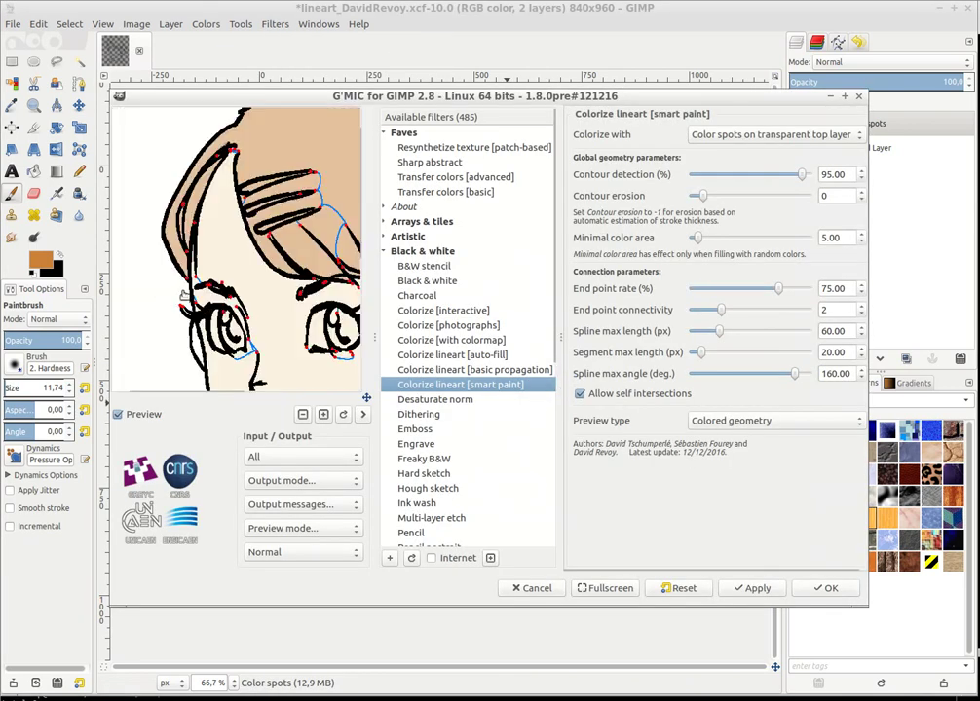
{"action": "left_click", "coordinate": [288, 459]}
{"action": "left_click", "coordinate": [294, 460]}
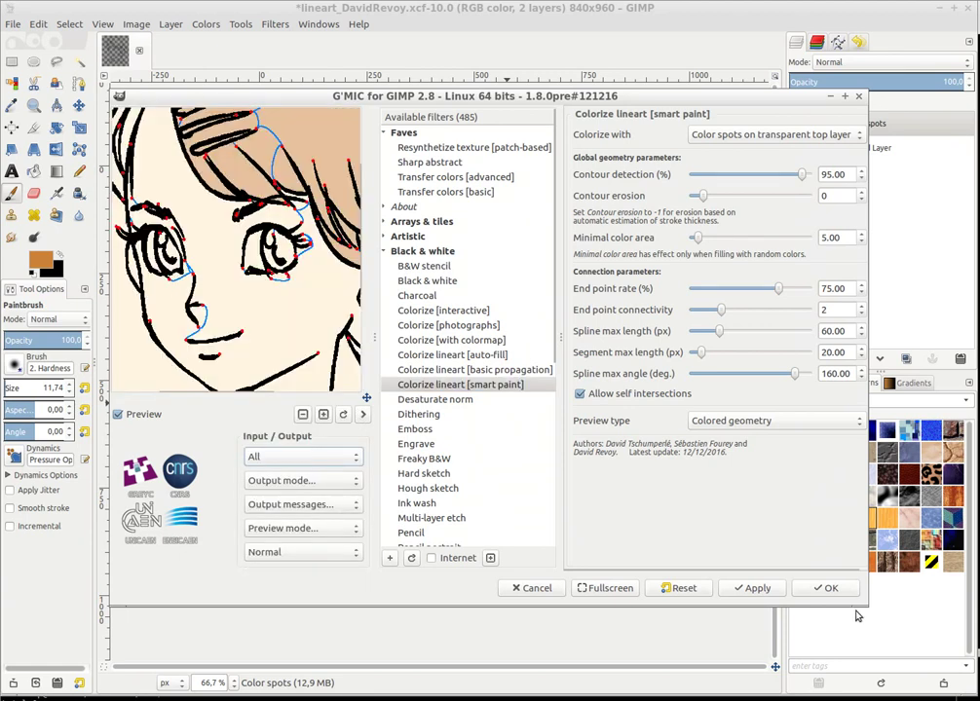
{"action": "left_click", "coordinate": [824, 588]}
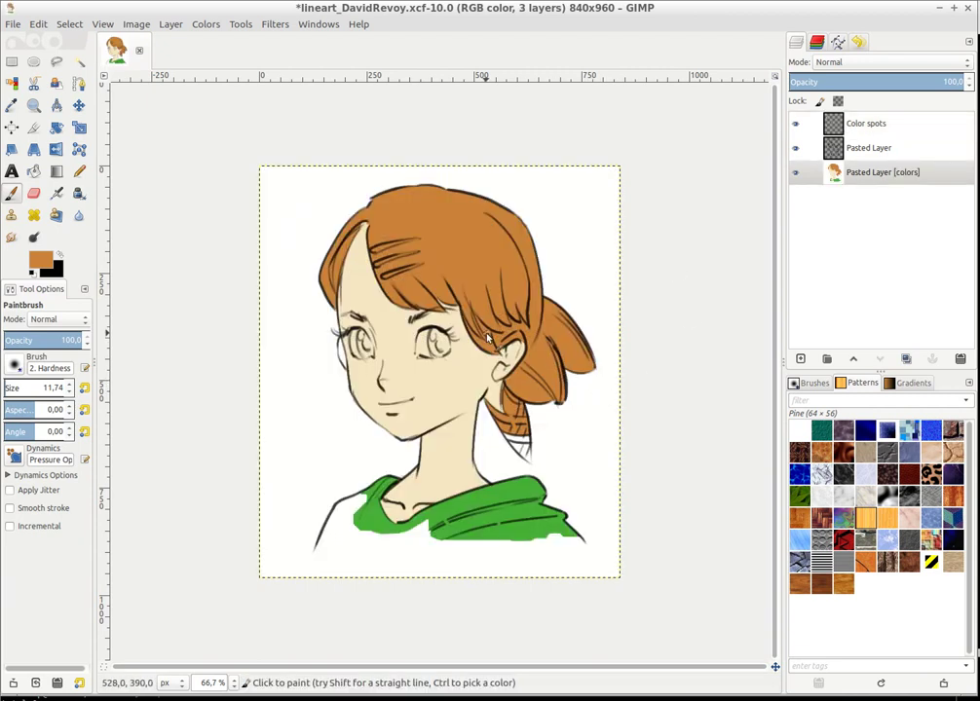
Undo the colorized layer and dab white highlights in both eyes
{"action": "key", "text": "ctrl+z"}
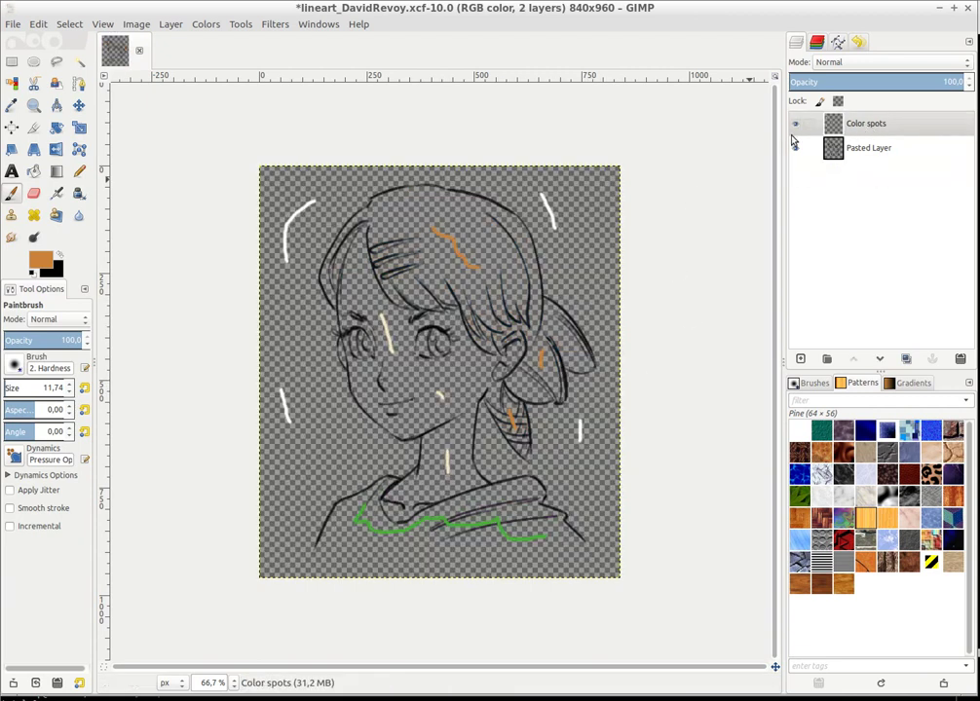
{"action": "scroll", "coordinate": [344, 327], "scroll_direction": "up", "scroll_amount": 1}
{"action": "scroll", "coordinate": [345, 328], "scroll_direction": "up", "scroll_amount": 3}
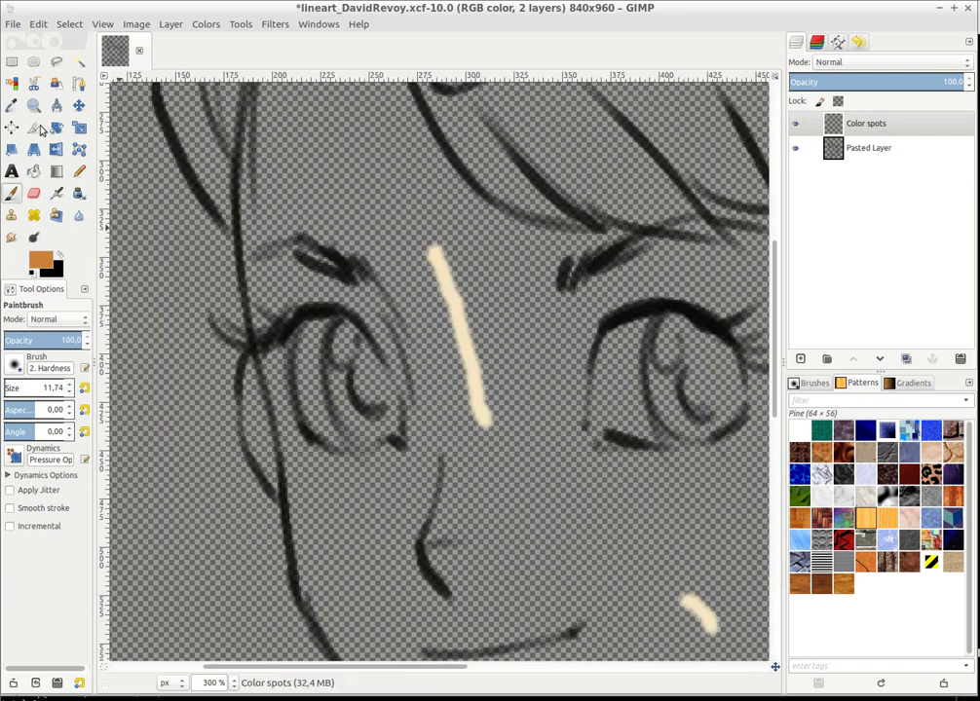
{"action": "left_click", "coordinate": [32, 274]}
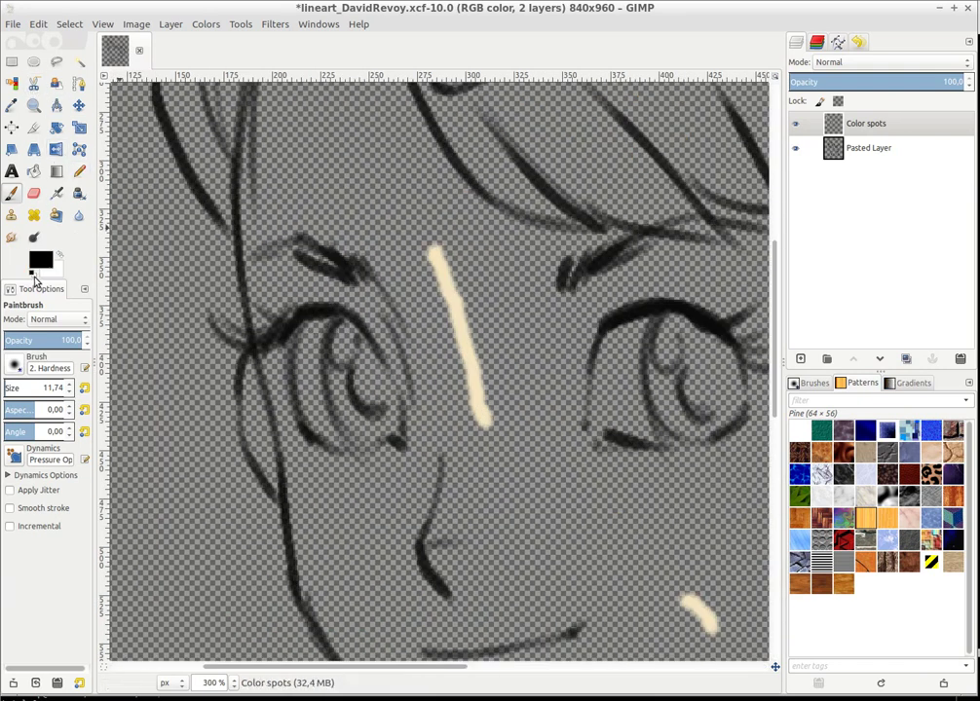
{"action": "left_click", "coordinate": [61, 255]}
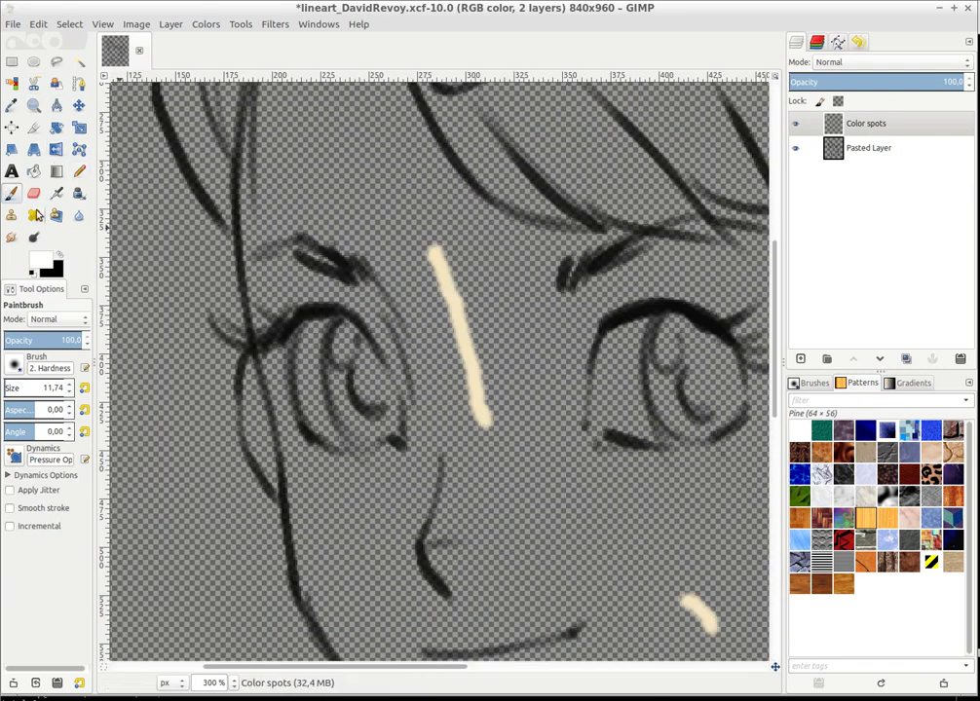
{"action": "left_click_drag", "start_coordinate": [305, 377], "coordinate": [304, 391]}
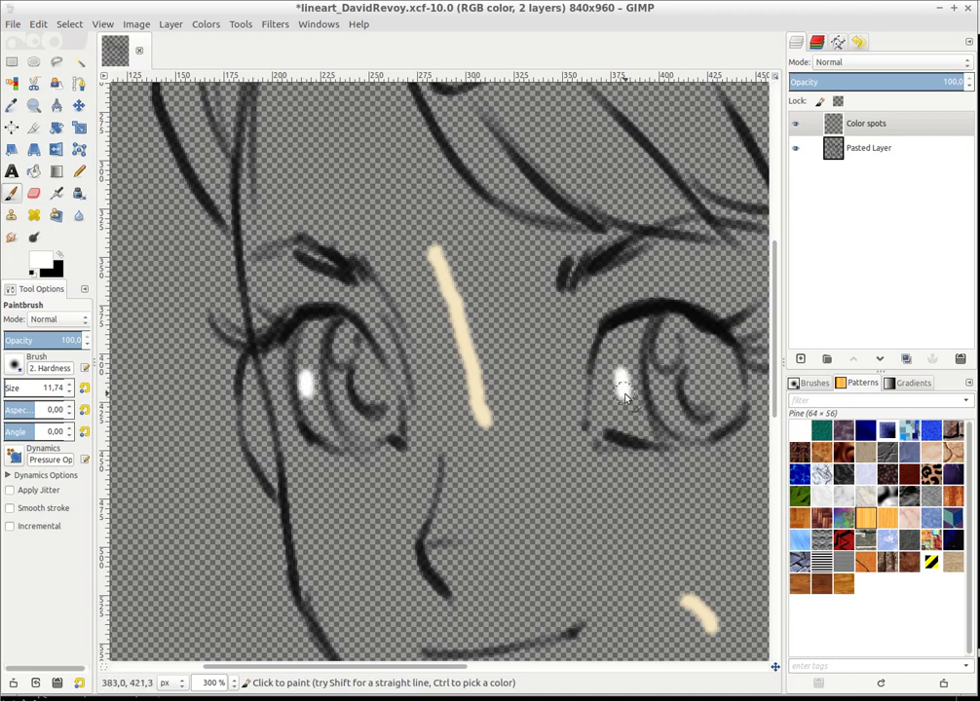
{"action": "left_click_drag", "start_coordinate": [621, 388], "coordinate": [620, 375]}
Paint cyan iris spots in the left and right eyes
{"action": "left_click", "coordinate": [39, 261]}
{"action": "left_click", "coordinate": [125, 426]}
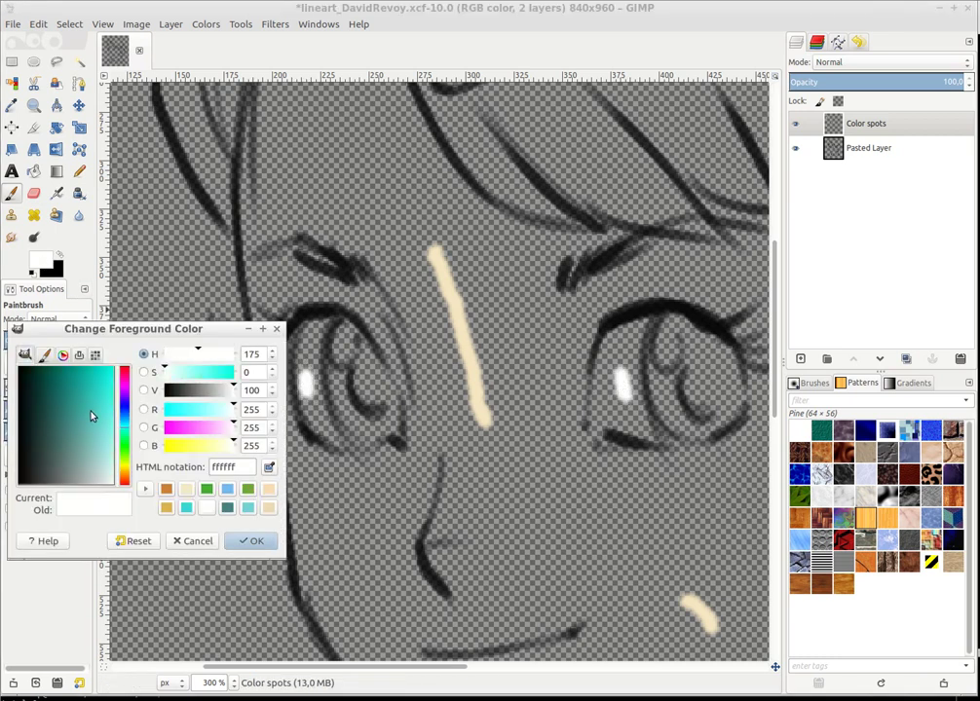
{"action": "left_click", "coordinate": [94, 430]}
{"action": "left_click", "coordinate": [255, 545]}
{"action": "left_click_drag", "start_coordinate": [353, 378], "coordinate": [365, 396]}
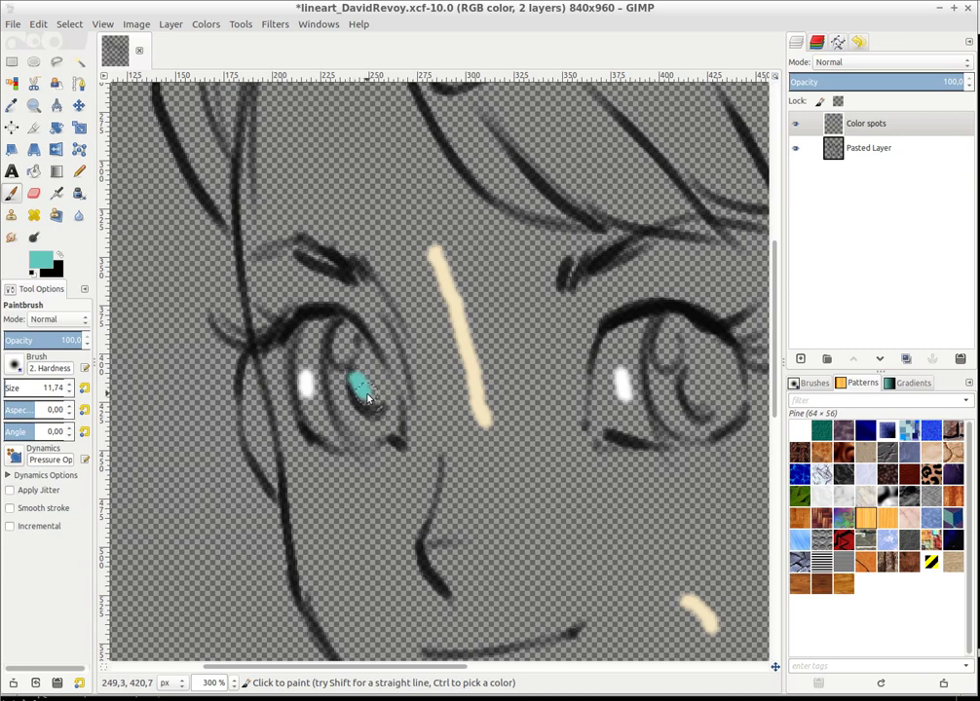
{"action": "left_click_drag", "start_coordinate": [669, 365], "coordinate": [691, 392]}
Sample the cream skin colour from the image and return to the Paintbrush
{"action": "scroll", "coordinate": [565, 399], "scroll_direction": "down", "scroll_amount": 2}
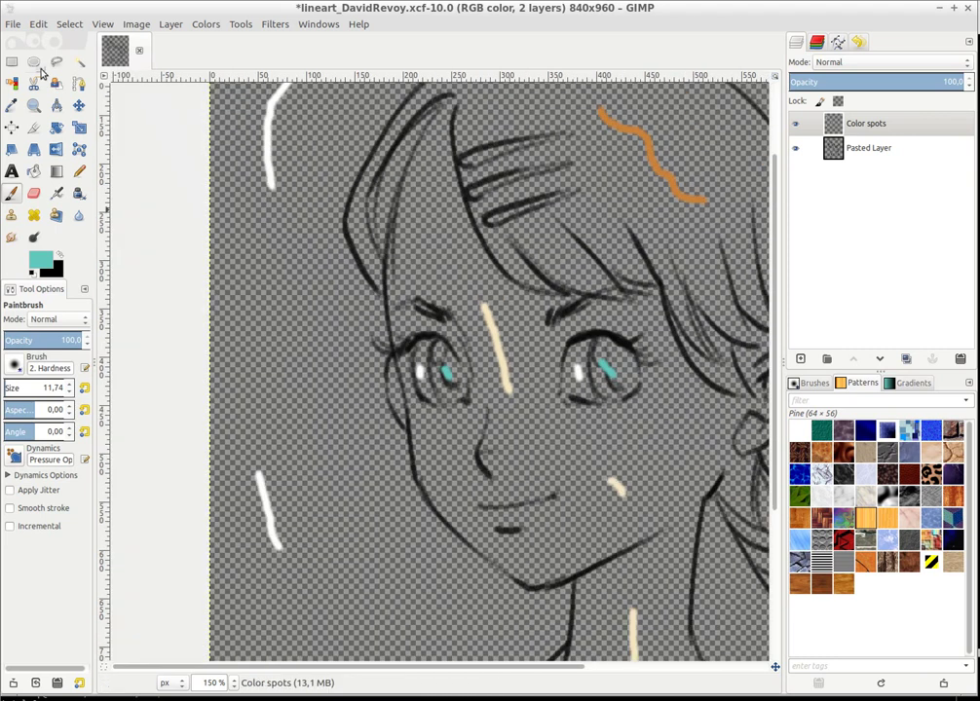
{"action": "left_click", "coordinate": [12, 106]}
{"action": "scroll", "coordinate": [458, 331], "scroll_direction": "up", "scroll_amount": 3}
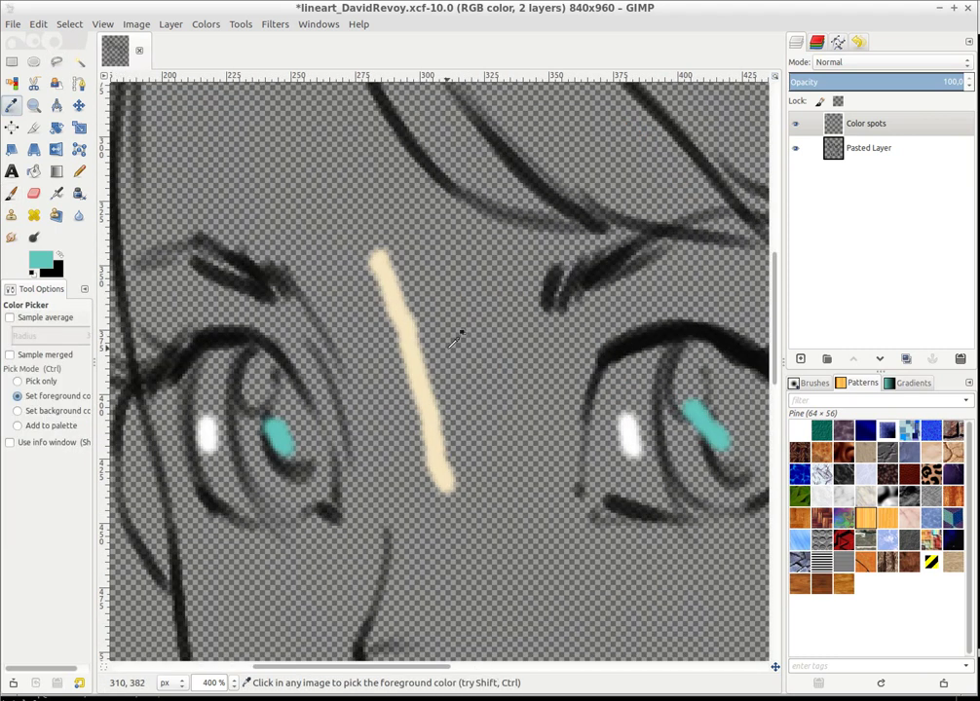
{"action": "left_click", "coordinate": [420, 359]}
{"action": "key", "text": "n"}
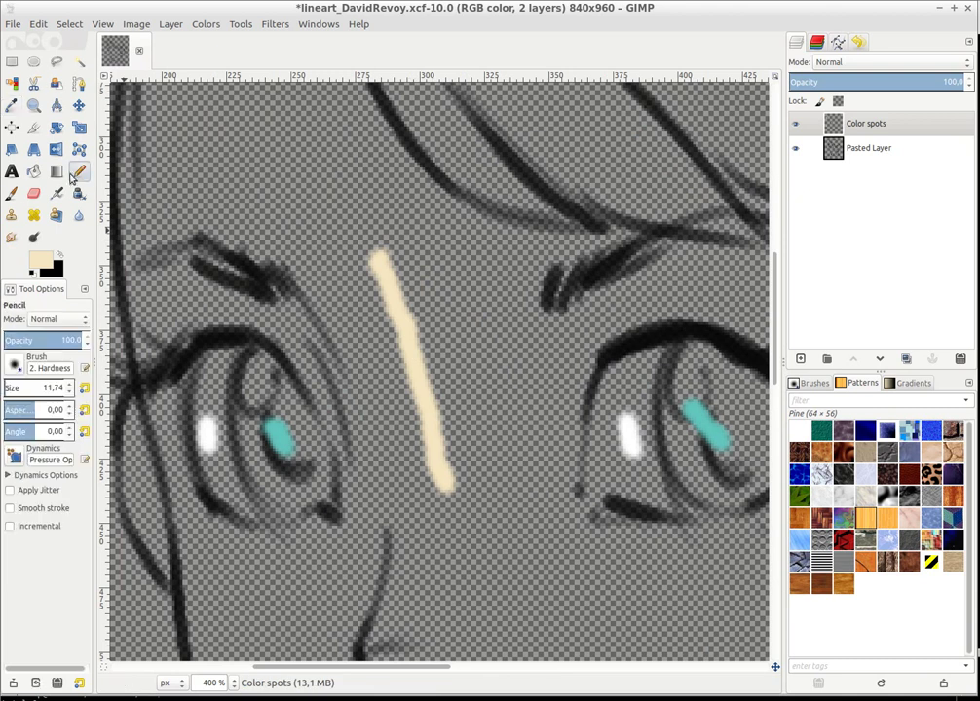
{"action": "key", "text": "p"}
{"action": "scroll", "coordinate": [231, 453], "scroll_direction": "down", "scroll_amount": 1}
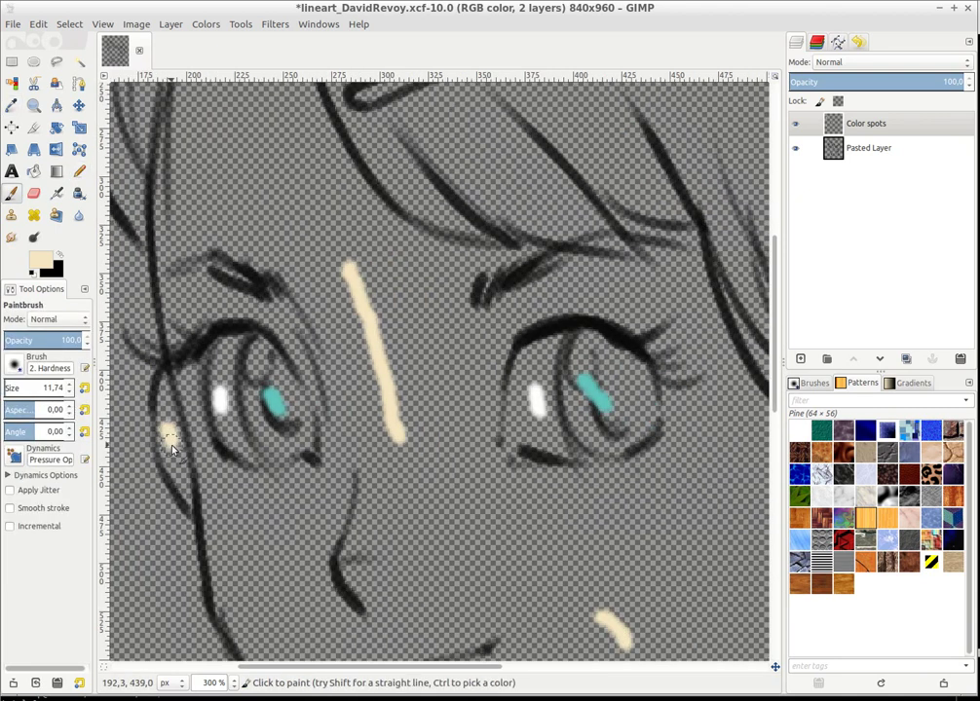
{"action": "scroll", "coordinate": [175, 429], "scroll_direction": "down", "scroll_amount": 3, "text": "ctrl"}
Test the smart-paint lineart colourisation, then undo it to keep editing the colour spots
{"action": "key", "text": "ctrl+f"}
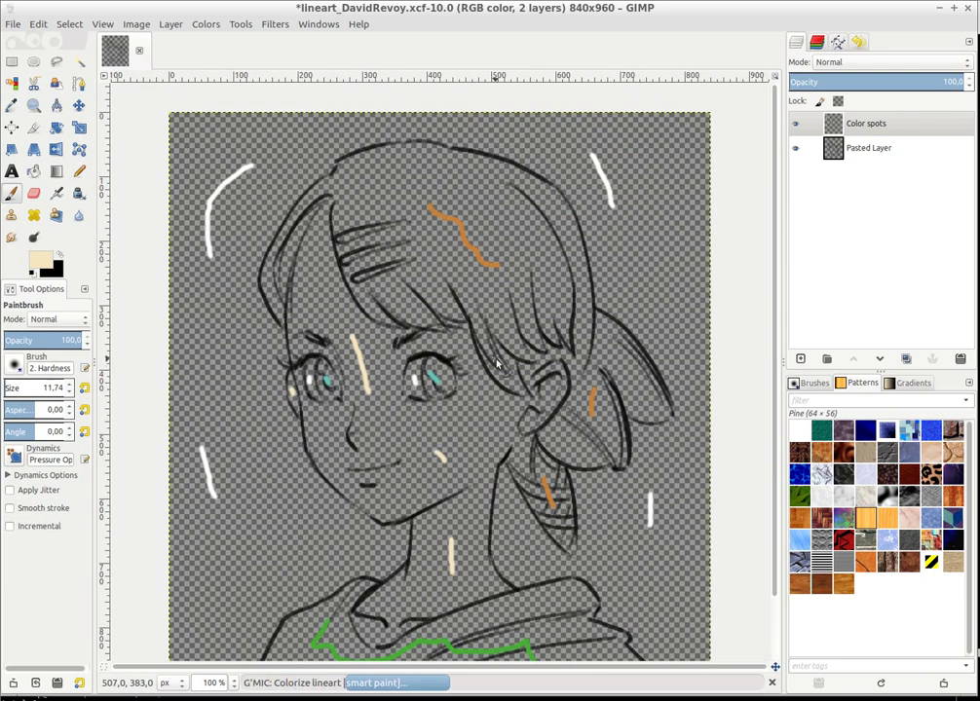
{"action": "scroll", "coordinate": [497, 364], "scroll_direction": "down", "scroll_amount": 1, "text": "ctrl"}
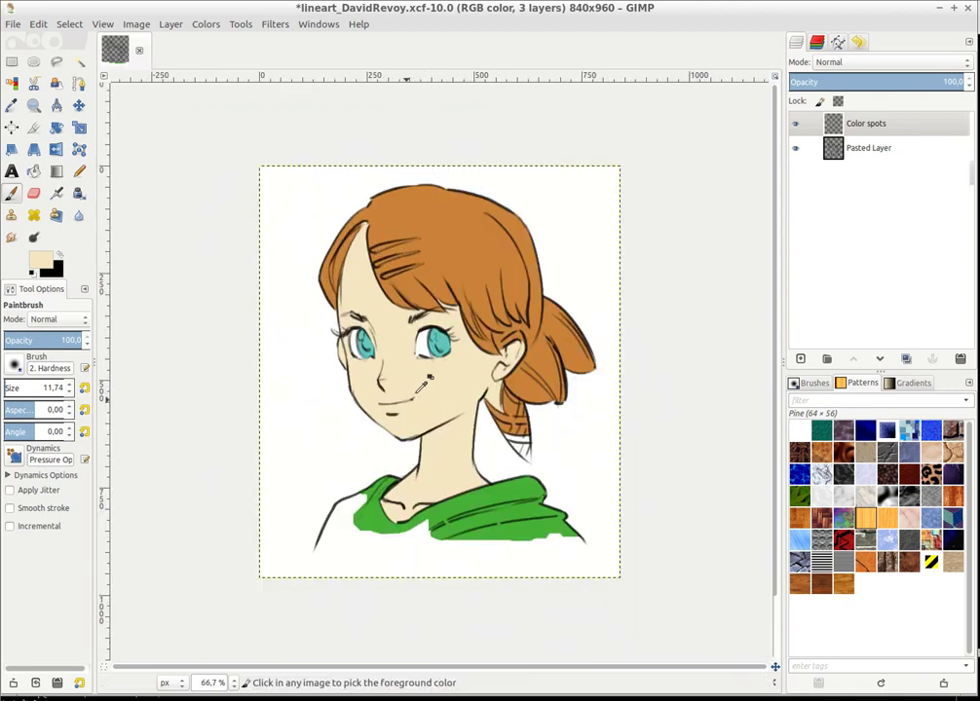
{"action": "key", "text": "ctrl+z"}
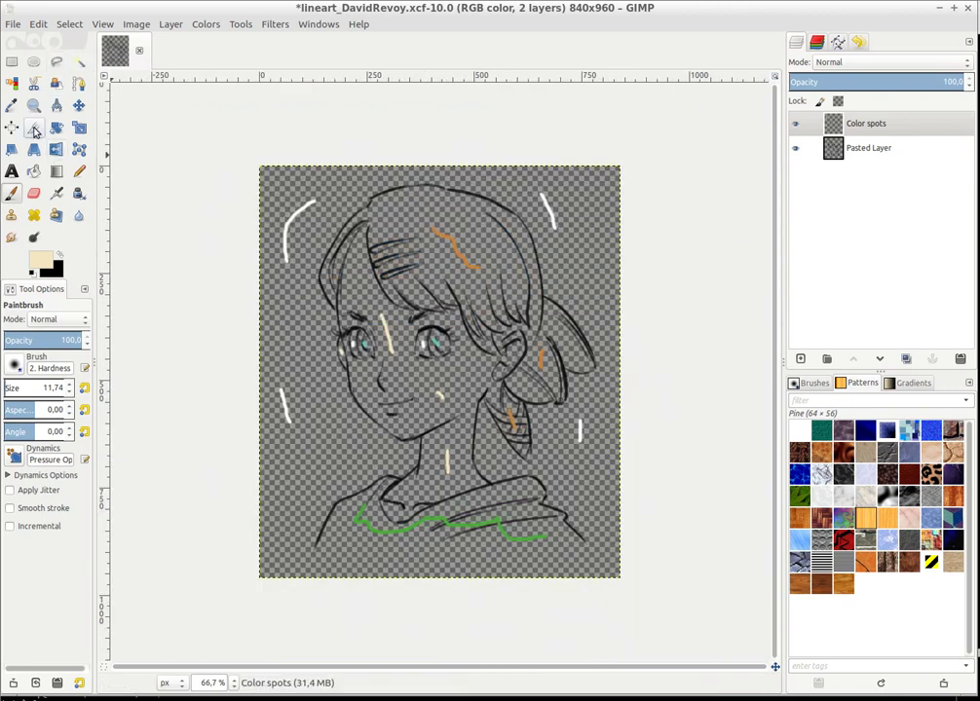
Sample the hoodie green and paint a green loop enclosing the whole hoodie
{"action": "left_click", "coordinate": [12, 105]}
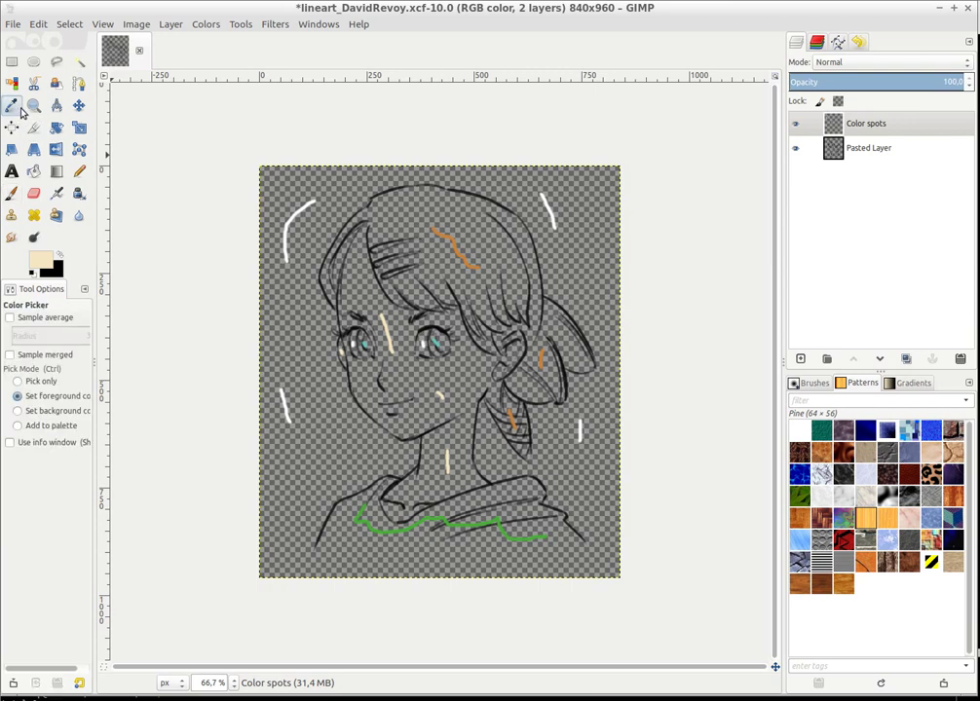
{"action": "scroll", "coordinate": [487, 521], "scroll_direction": "up", "scroll_amount": 3, "text": "ctrl"}
{"action": "left_click", "coordinate": [496, 464]}
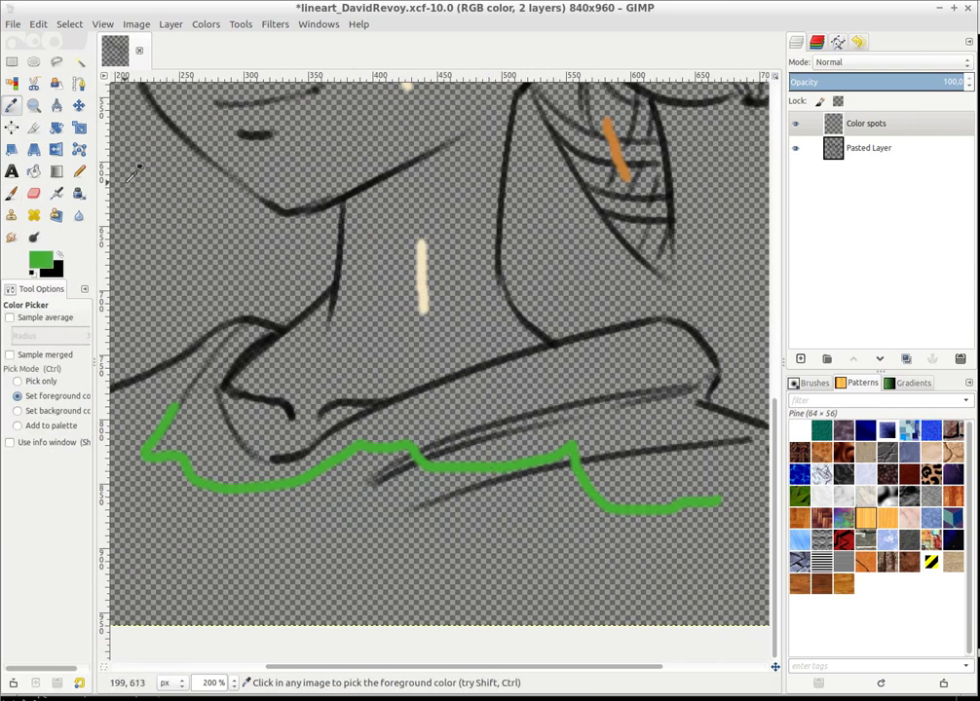
{"action": "left_click", "coordinate": [12, 193]}
{"action": "scroll", "coordinate": [339, 402], "scroll_direction": "down", "scroll_amount": 2, "text": "ctrl"}
{"action": "left_click_drag", "start_coordinate": [291, 397], "coordinate": [566, 375]}
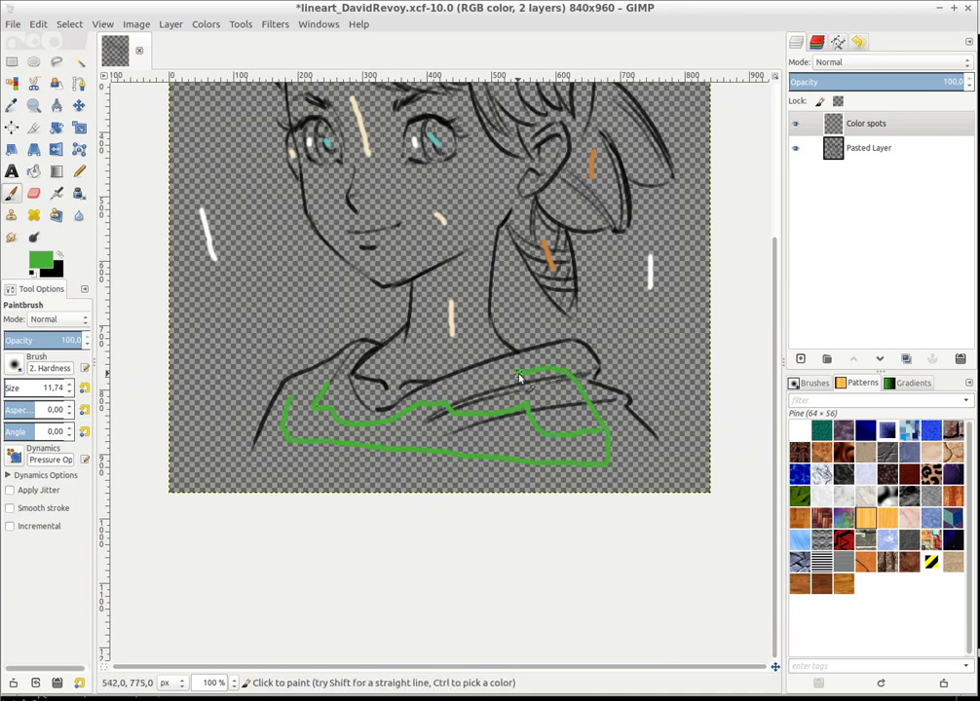
Rerun the G'MIC smart-paint colourisation with the new hoodie loop
{"action": "scroll", "coordinate": [389, 278], "scroll_direction": "up", "scroll_amount": 2, "text": "ctrl"}
{"action": "scroll", "coordinate": [453, 275], "scroll_direction": "down", "scroll_amount": 2, "text": "ctrl"}
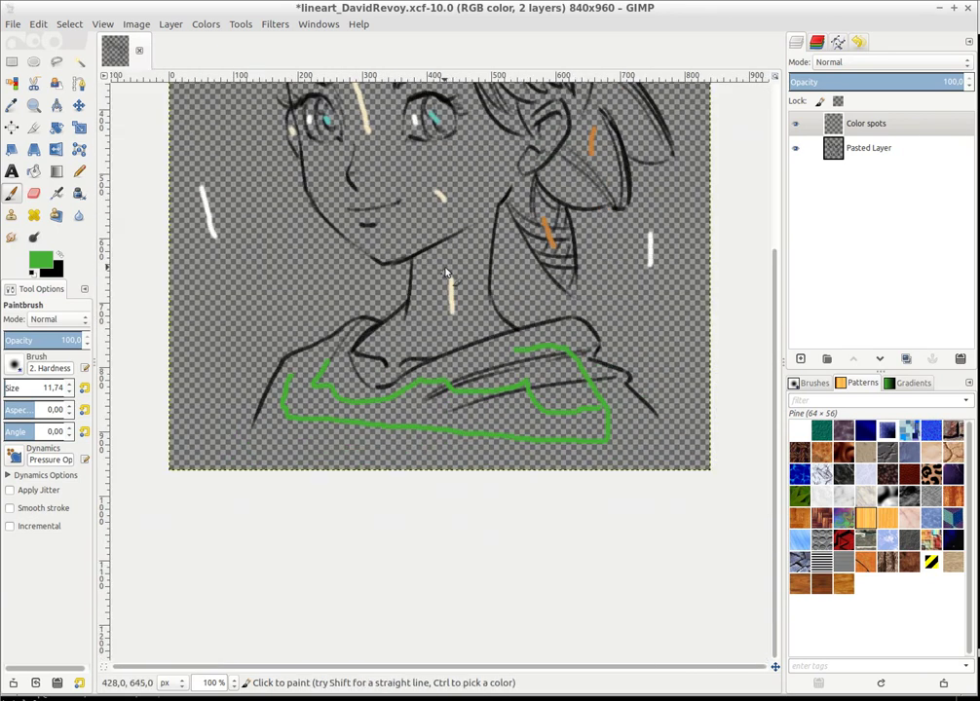
{"action": "scroll", "coordinate": [438, 389], "scroll_direction": "up", "scroll_amount": 3}
{"action": "key", "text": "ctrl+f"}
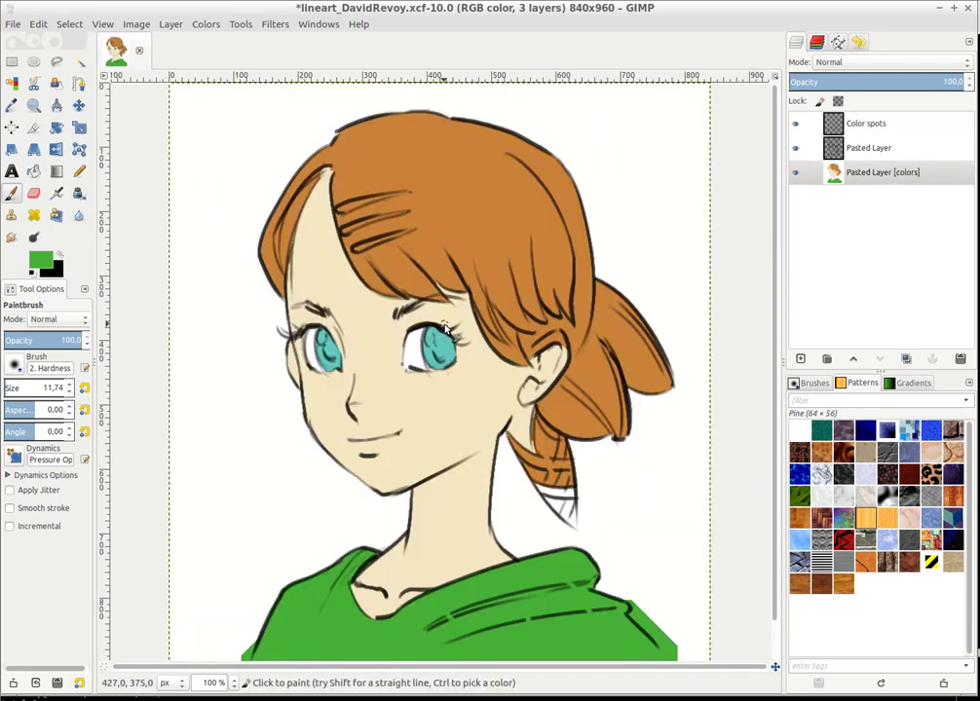
Undo the colourised result and sample the orange hair colour for the brush
{"action": "key", "text": "ctrl+z"}
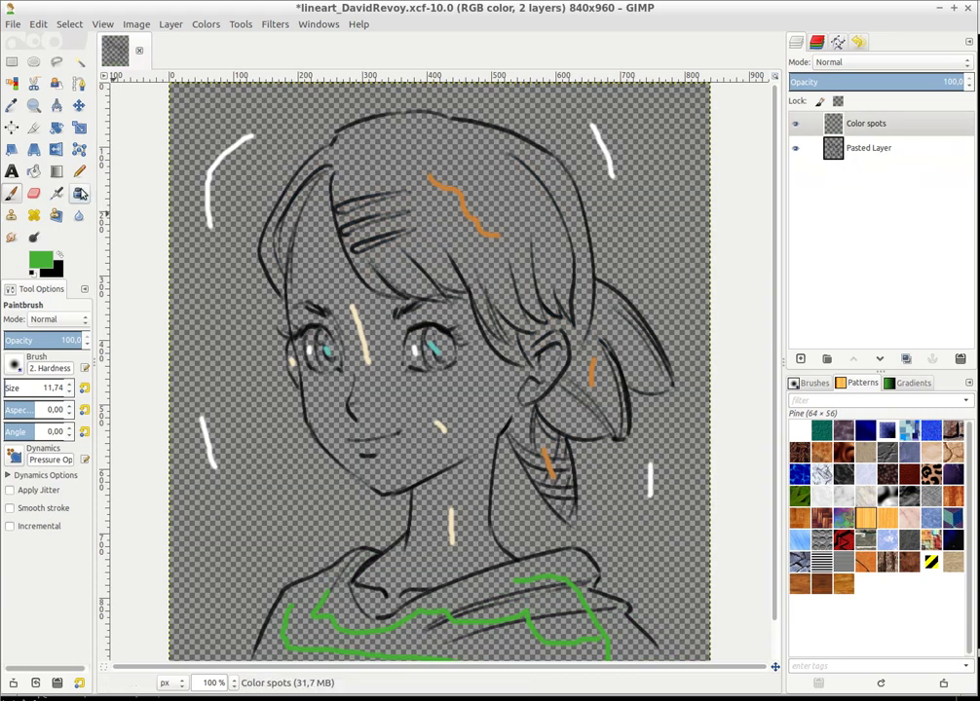
{"action": "left_click", "coordinate": [12, 105]}
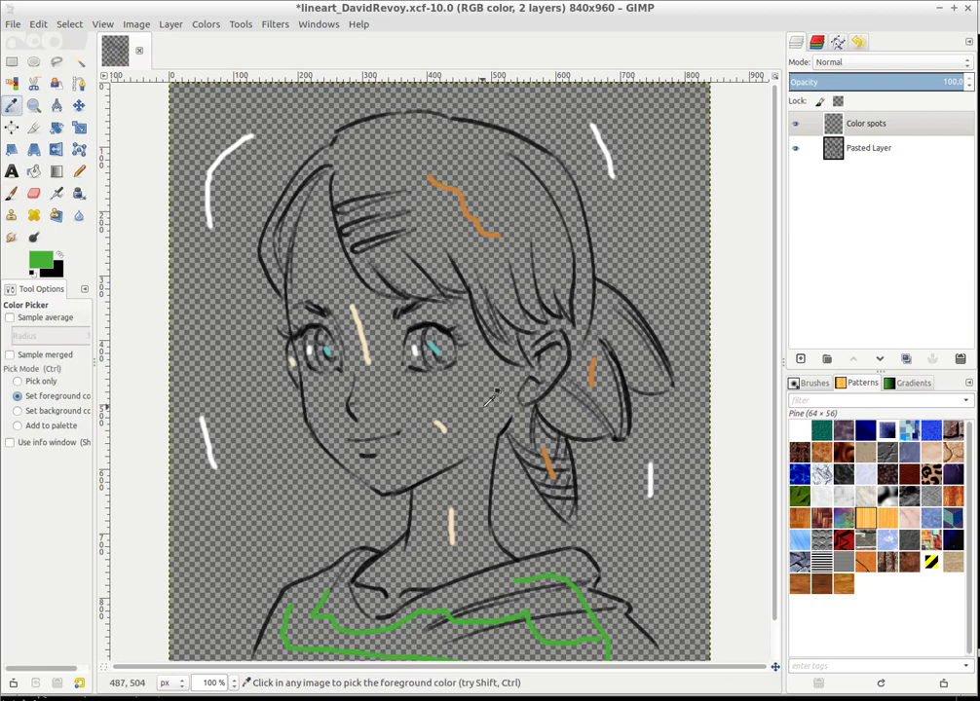
{"action": "left_click", "coordinate": [552, 460]}
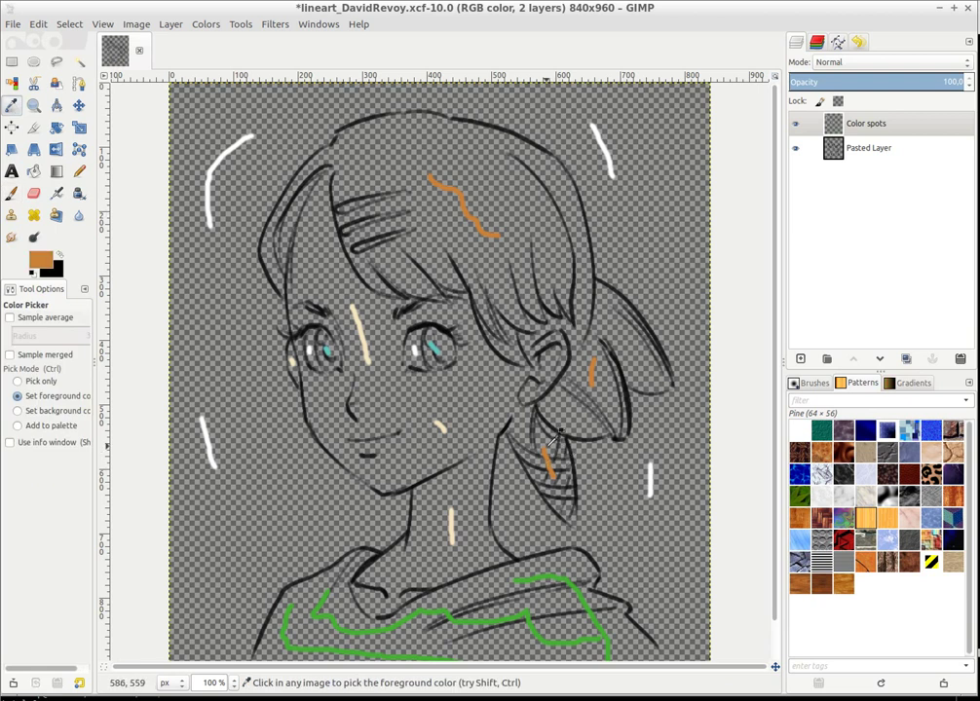
{"action": "left_click", "coordinate": [12, 193]}
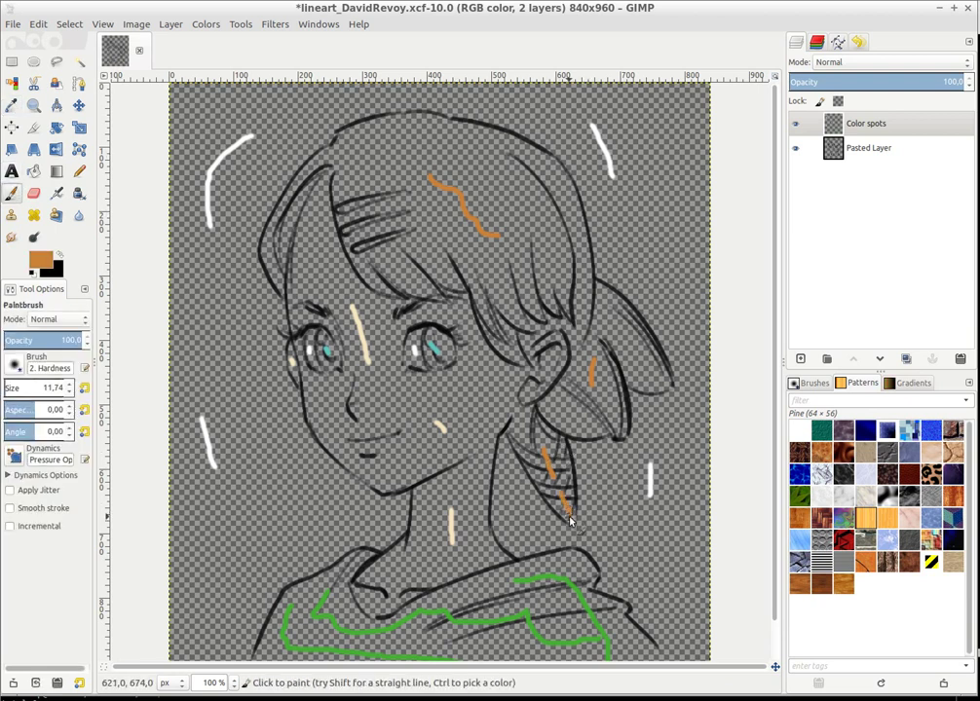
Check the colourisation twice, undoing each time, then add an orange spot on the hair tie
{"action": "key", "text": "ctrl+f"}
{"action": "key", "text": "minus"}
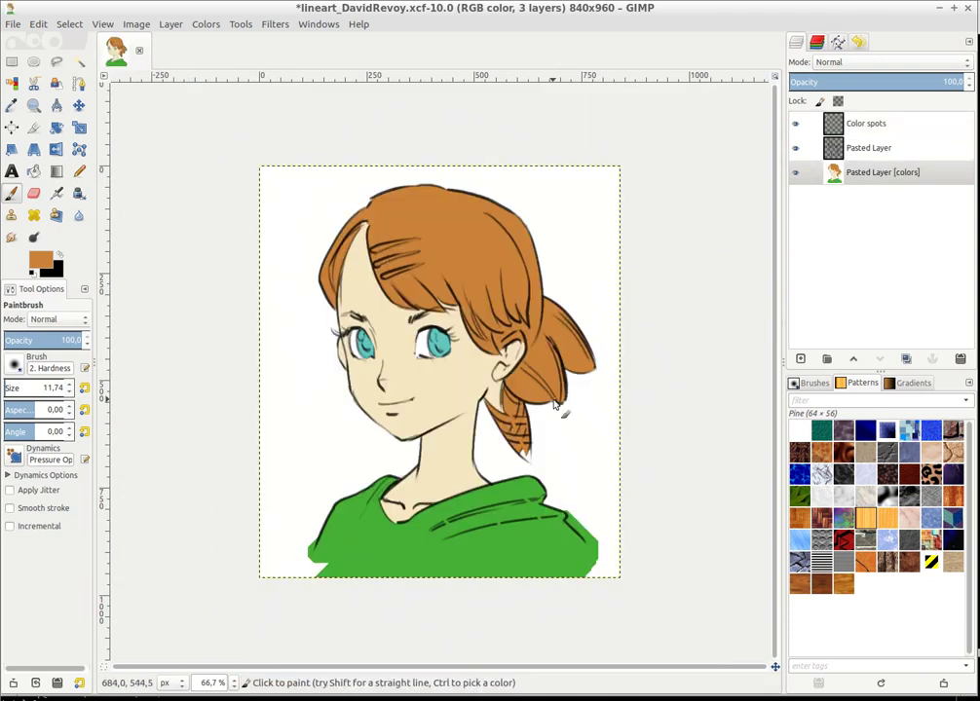
{"action": "key", "text": "ctrl+z"}
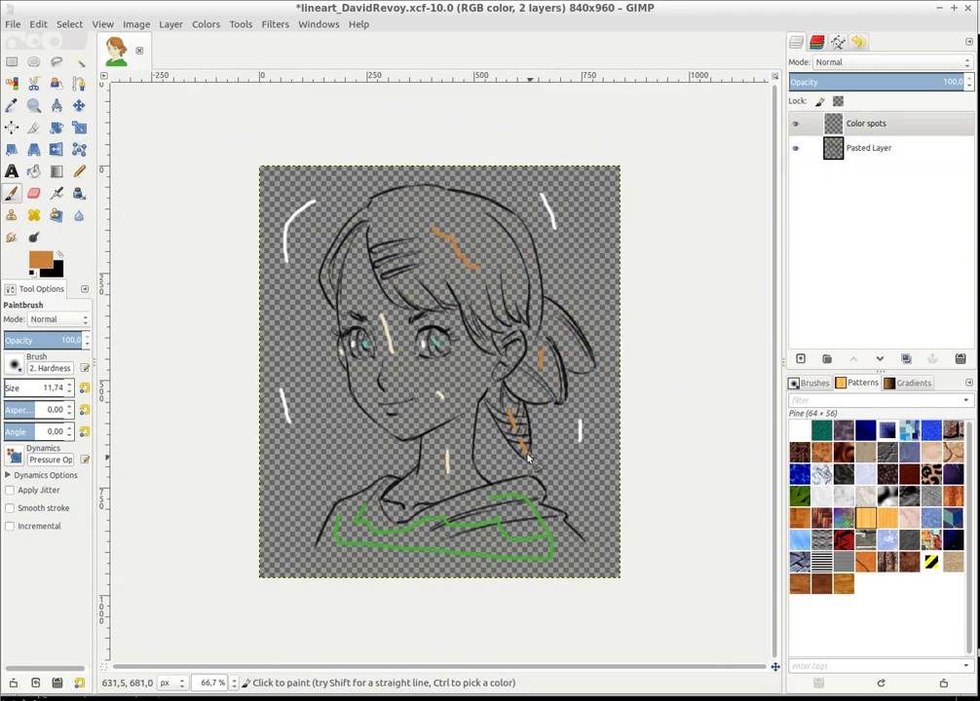
{"action": "key", "text": "ctrl+f"}
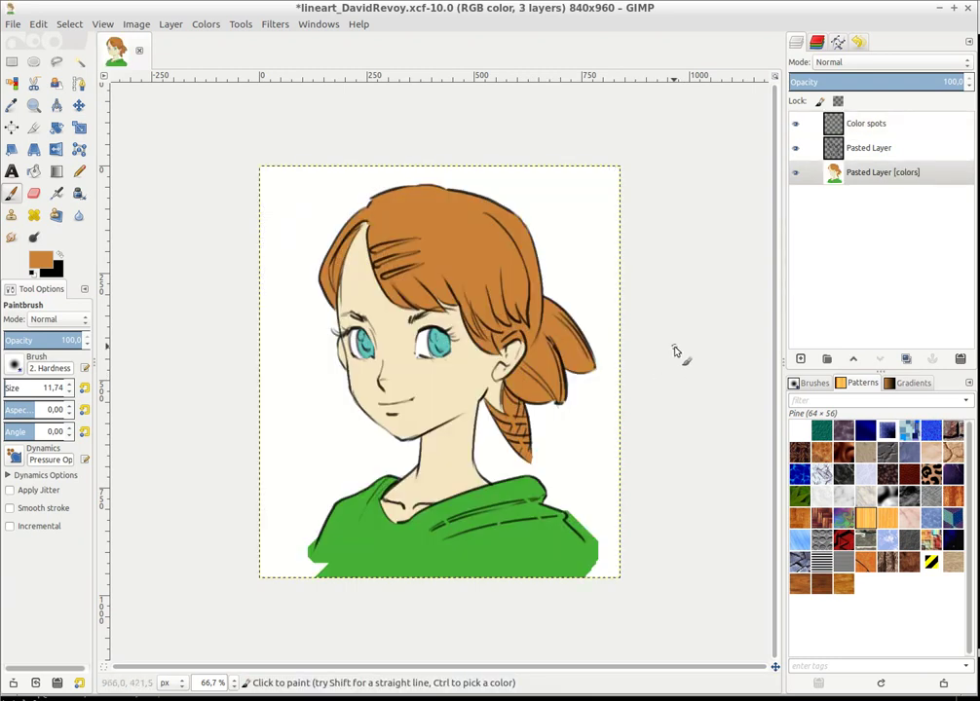
{"action": "key", "text": "ctrl+z"}
{"action": "left_click_drag", "start_coordinate": [488, 391], "coordinate": [504, 387]}
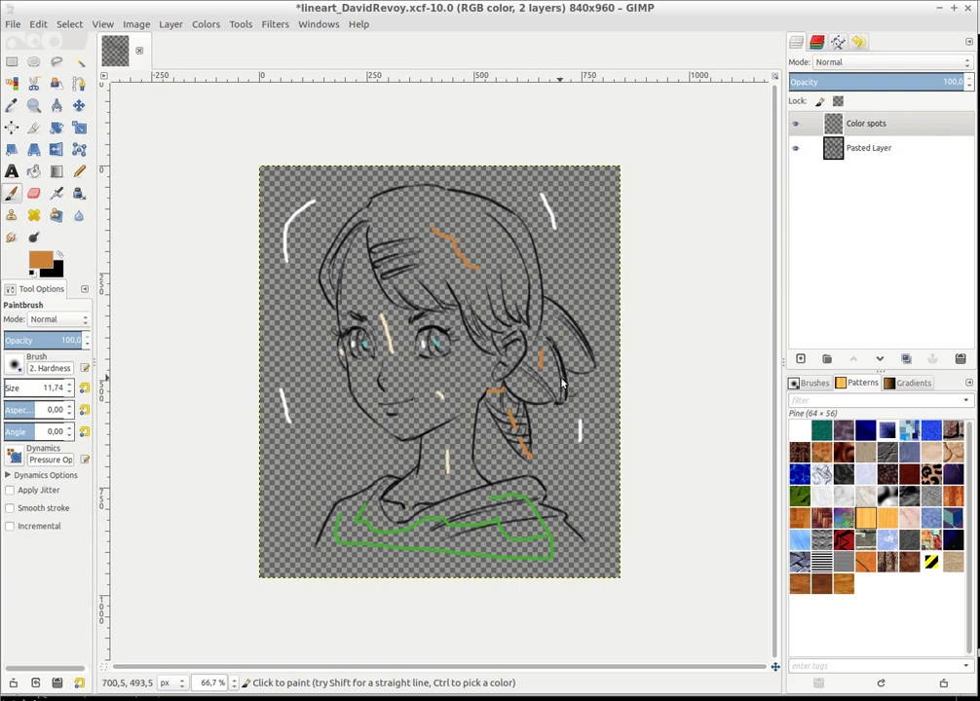
Check the colourisation, undo it, and zoom in on the eye and ear area
{"action": "key", "text": "ctrl+f"}
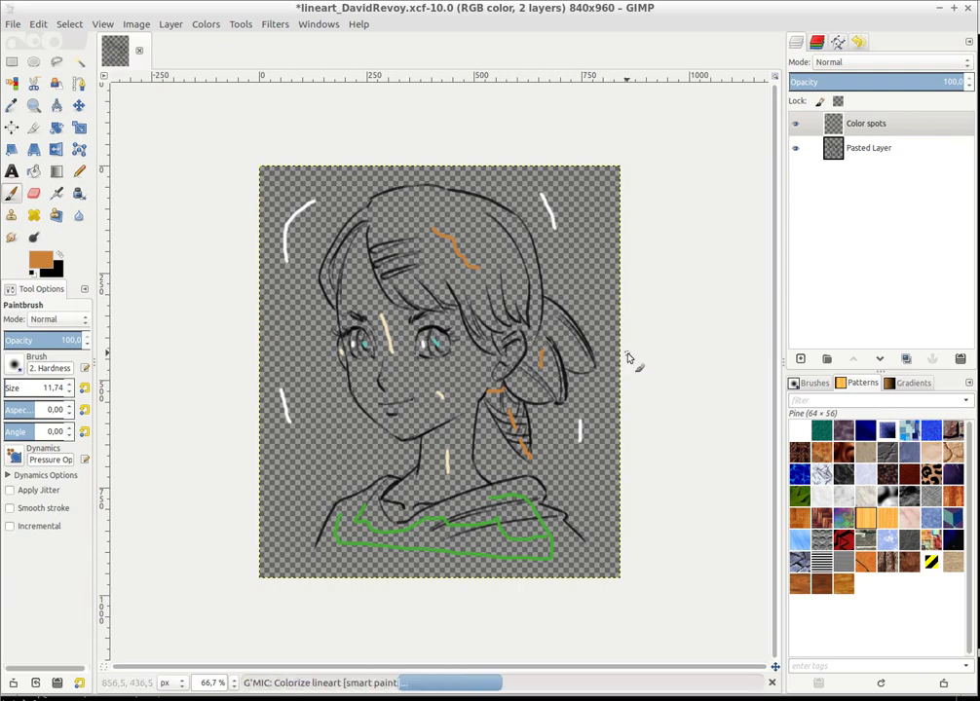
{"action": "key", "text": "ctrl+z"}
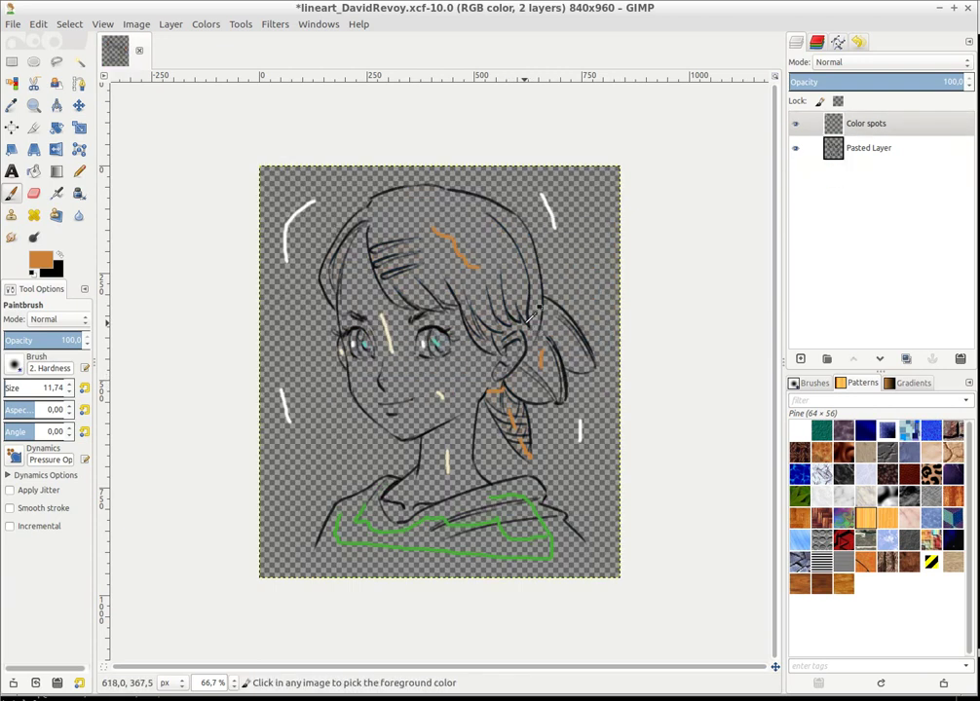
{"action": "key", "text": "2"}
Sample the cream skin colour, pencil a spot on the ear, and regenerate the flat colours
{"action": "left_click", "coordinate": [11, 105]}
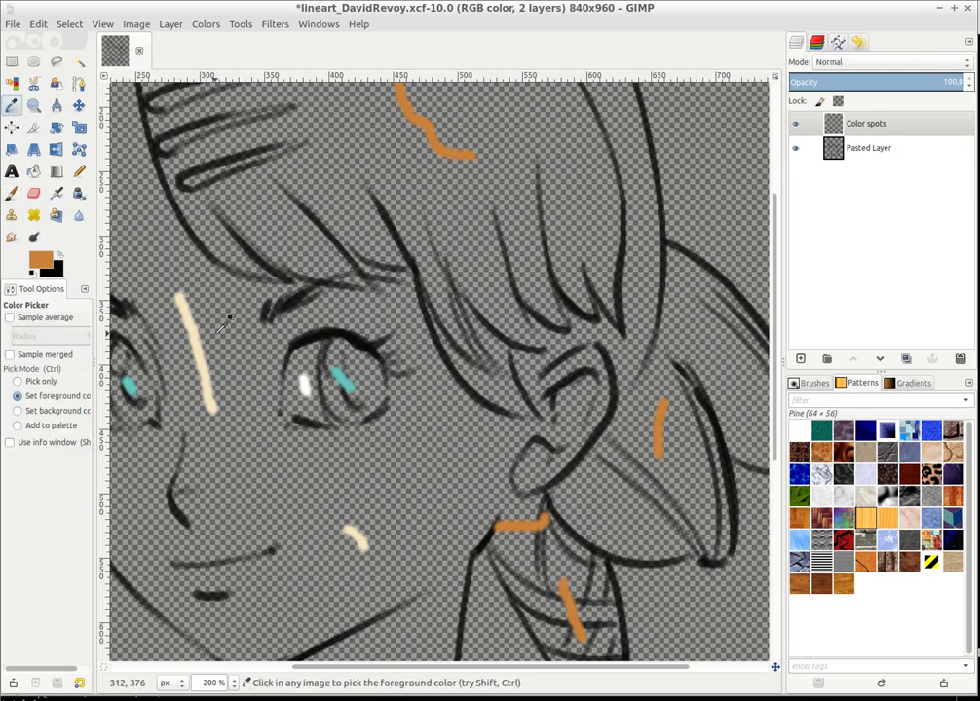
{"action": "left_click", "coordinate": [186, 321]}
{"action": "left_click", "coordinate": [80, 171]}
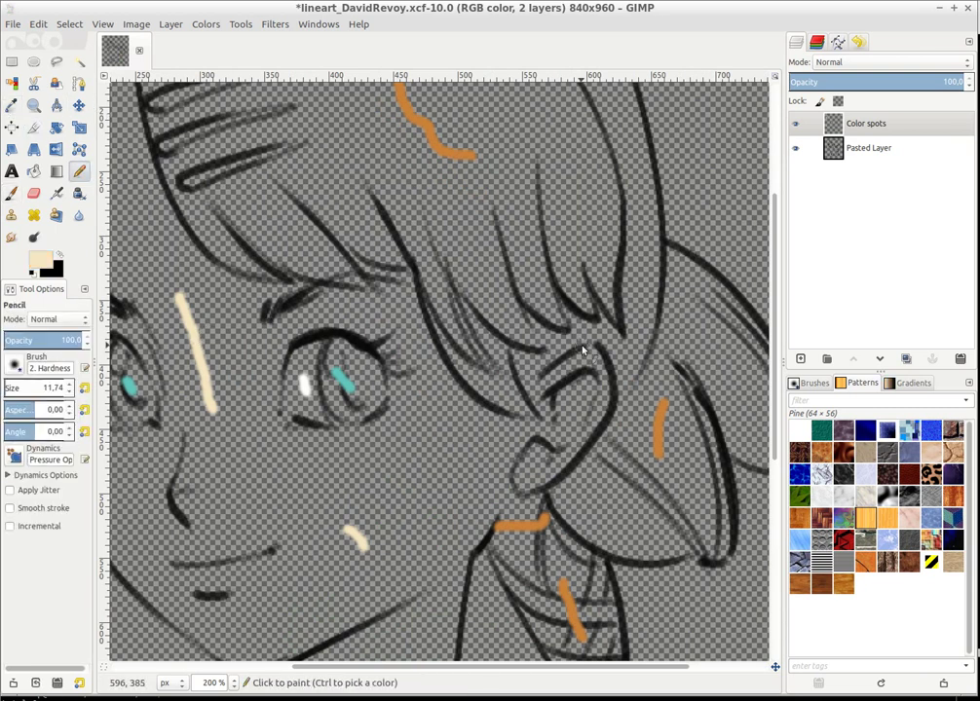
{"action": "left_click_drag", "start_coordinate": [555, 378], "coordinate": [587, 368]}
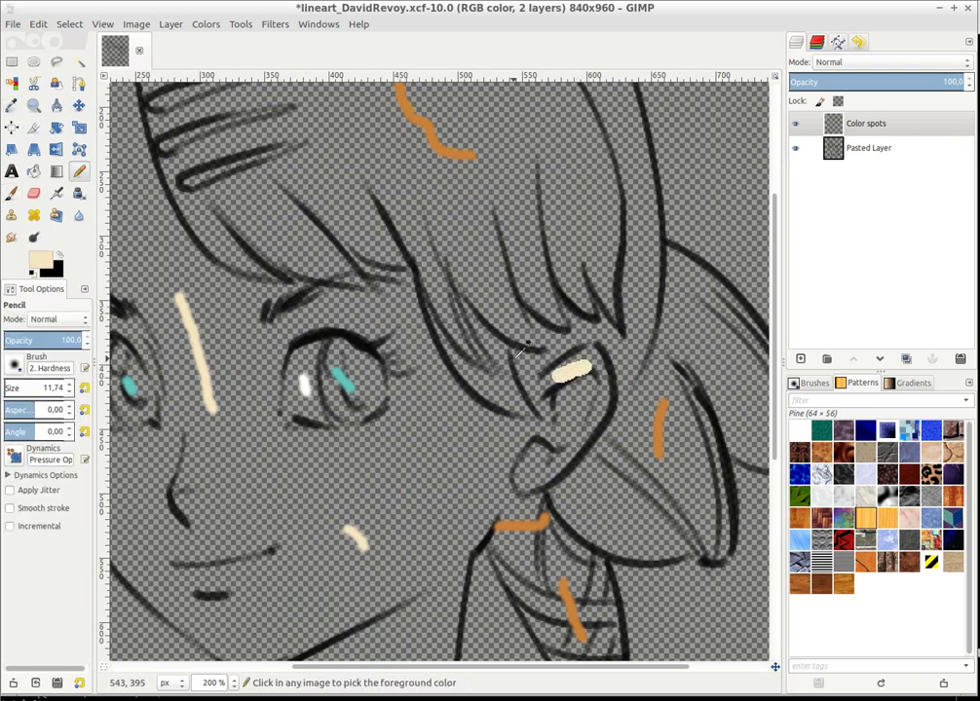
{"action": "key", "text": "1"}
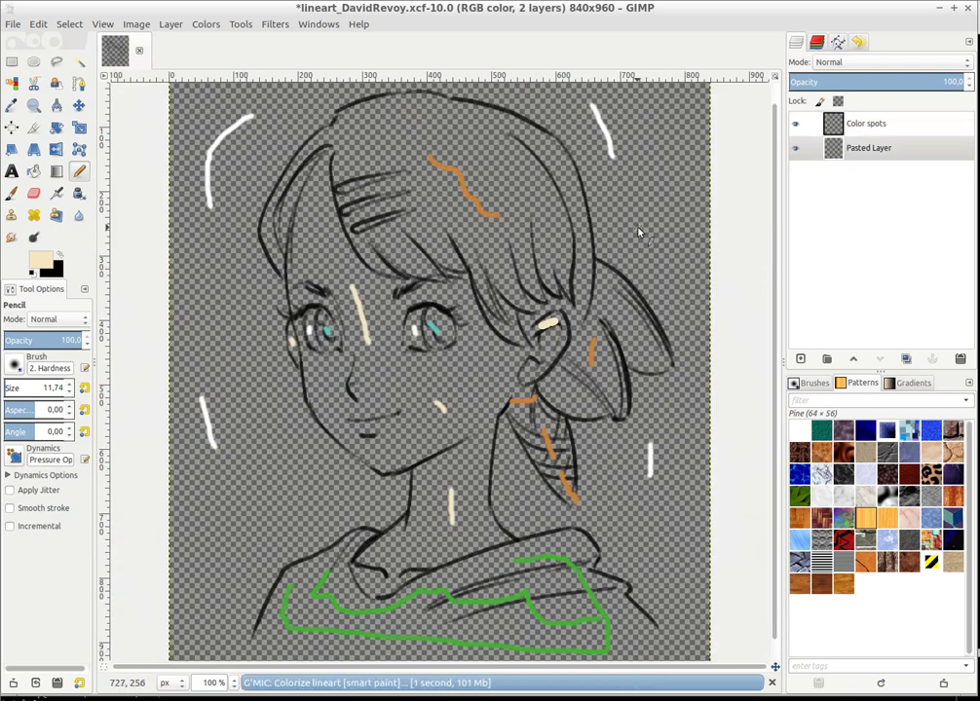
{"action": "key", "text": "minus"}
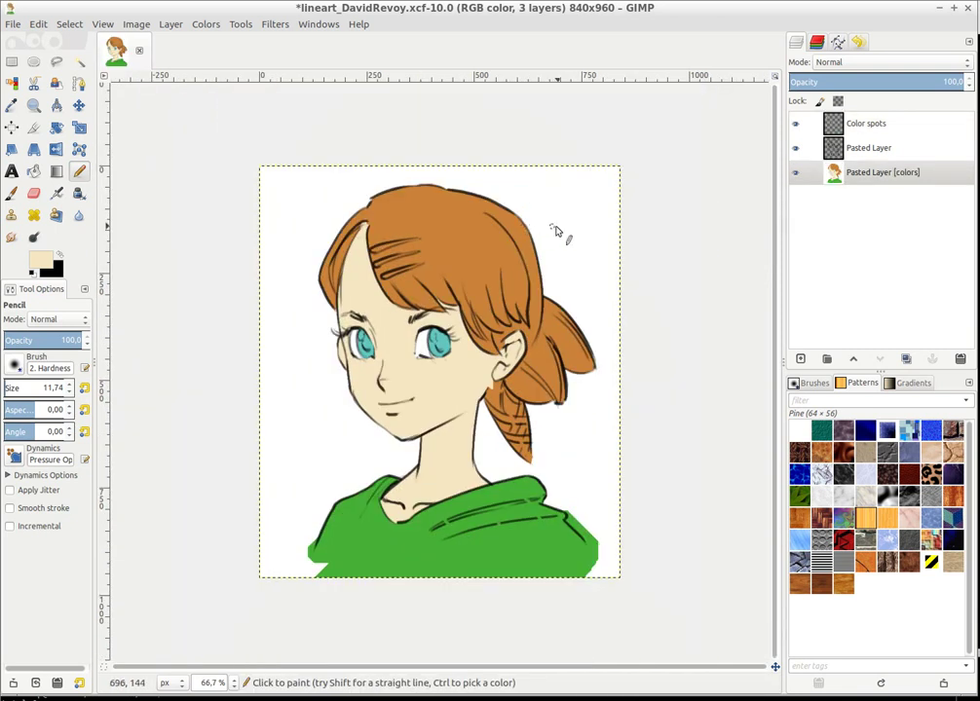
Reopen G'MIC Colorize lineart [smart paint] with Colored geometry preview panned to the face and ear
{"action": "key", "text": "alt+r"}
{"action": "key", "text": "g"}
{"action": "key", "text": "g"}
{"action": "key", "text": "Return"}
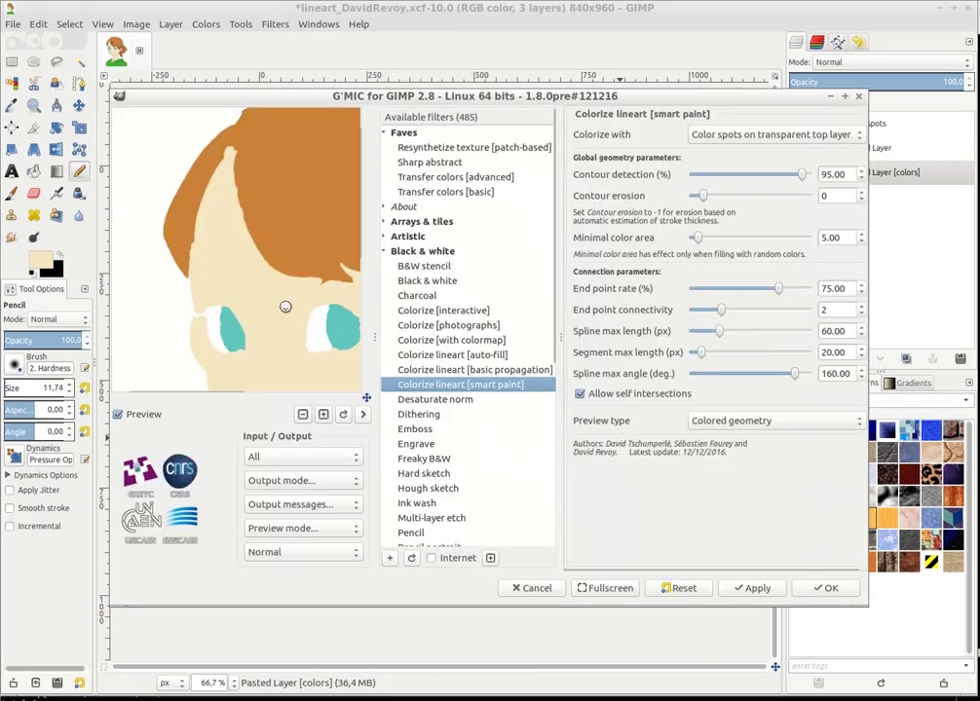
{"action": "left_click", "coordinate": [776, 421]}
{"action": "left_click", "coordinate": [731, 421]}
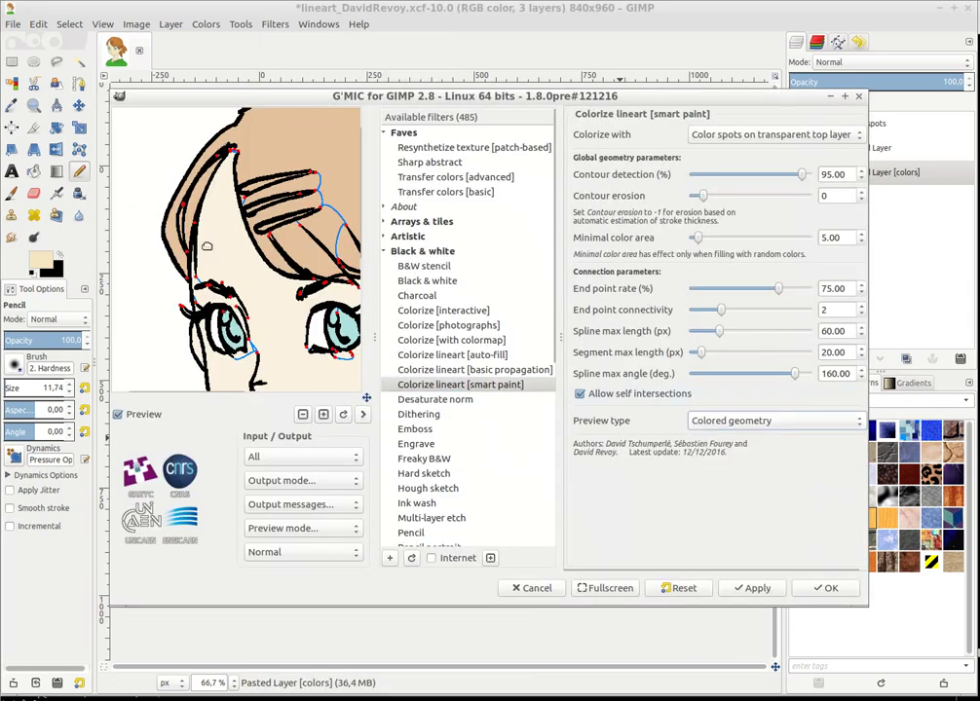
{"action": "left_click_drag", "start_coordinate": [311, 272], "coordinate": [237, 315]}
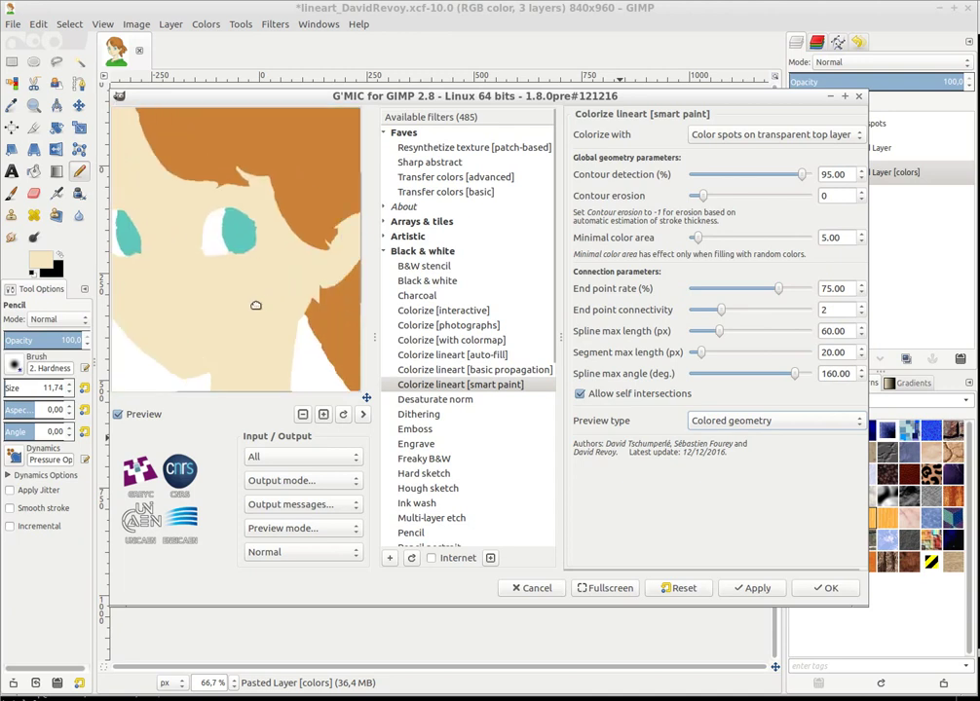
{"action": "left_click", "coordinate": [532, 388]}
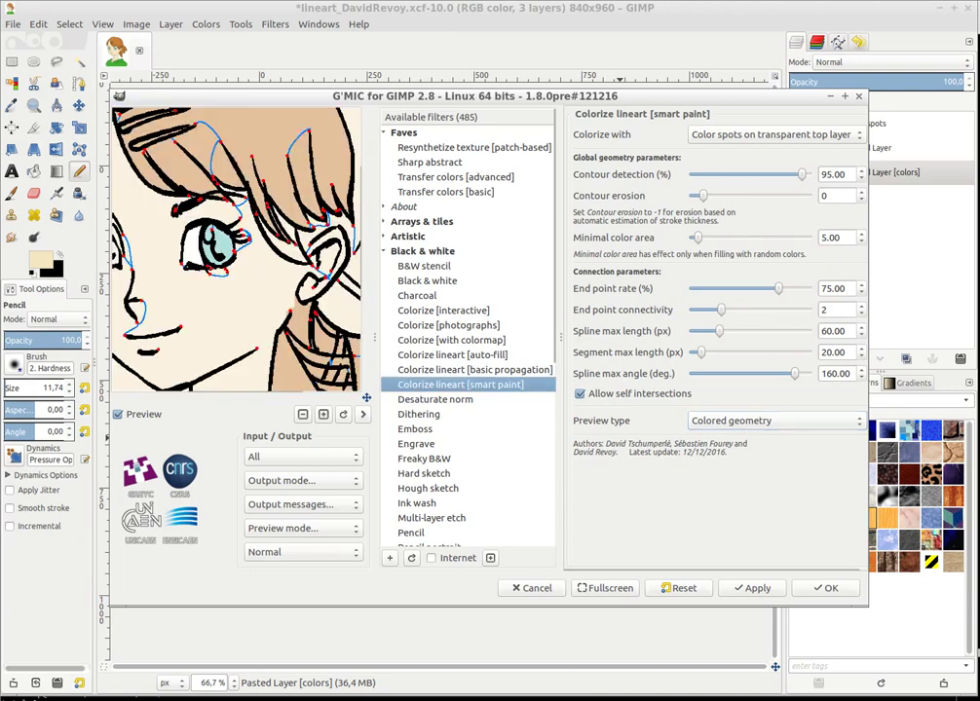